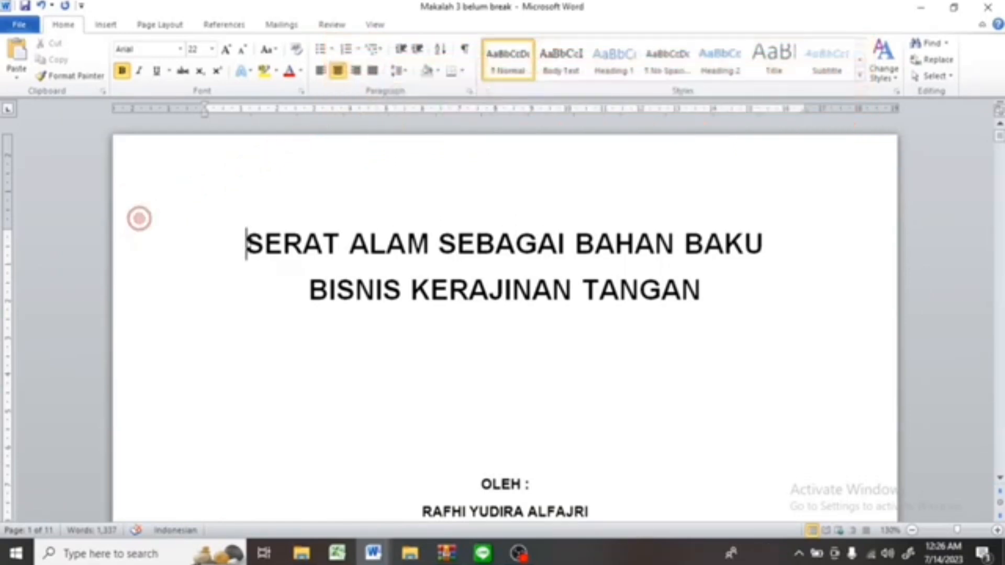
# Select the two-line title and cycle its letter case through lowercase, sentence case and back.
pyautogui.hotkey('shift', 'Down')
pyautogui.hotkey('shift', 'Down')
pyautogui.hotkey('shift', 'Down')
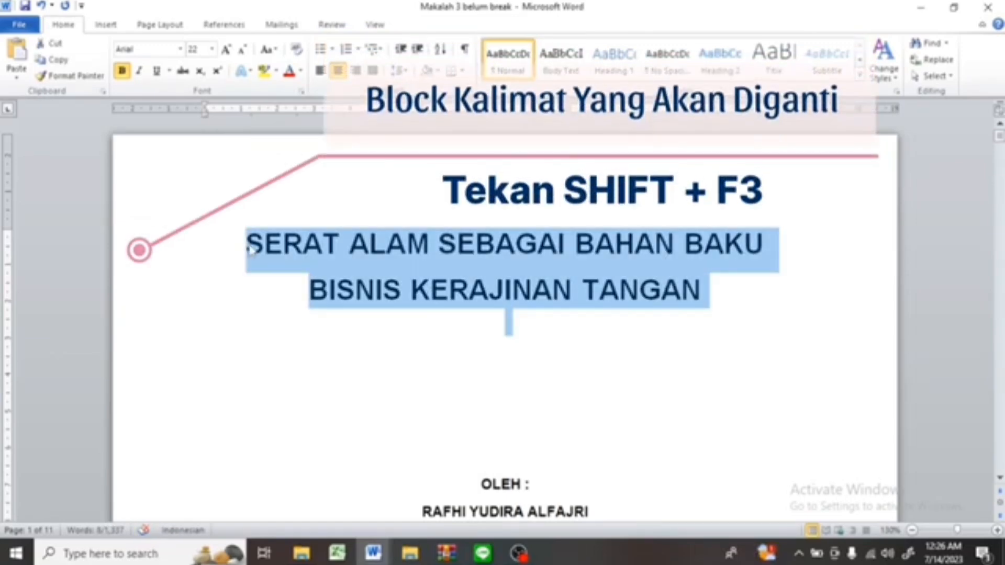
pyautogui.hotkey('shift', 'F3')
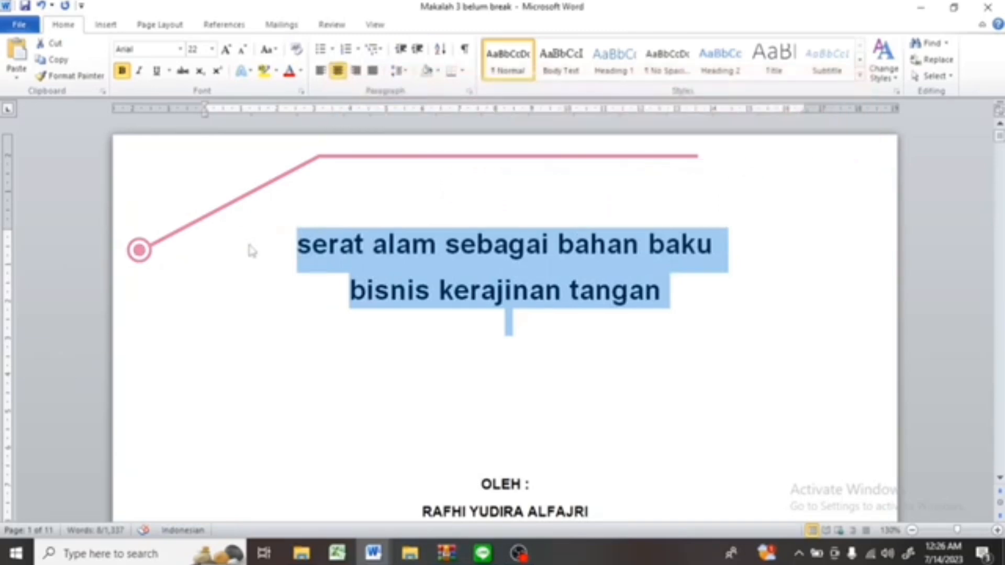
pyautogui.hotkey('shift', 'F3')
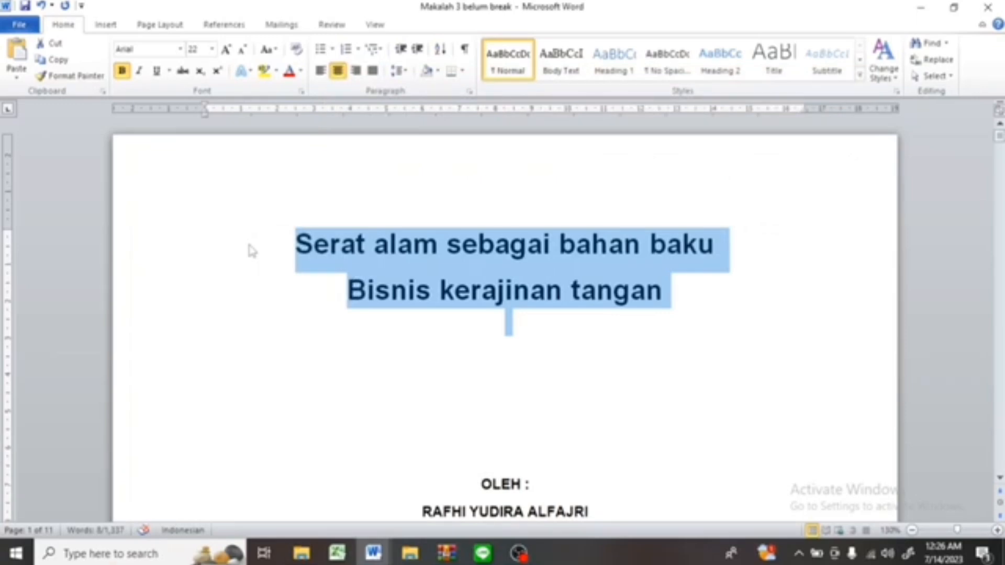
pyautogui.hotkey('shift', 'F3')
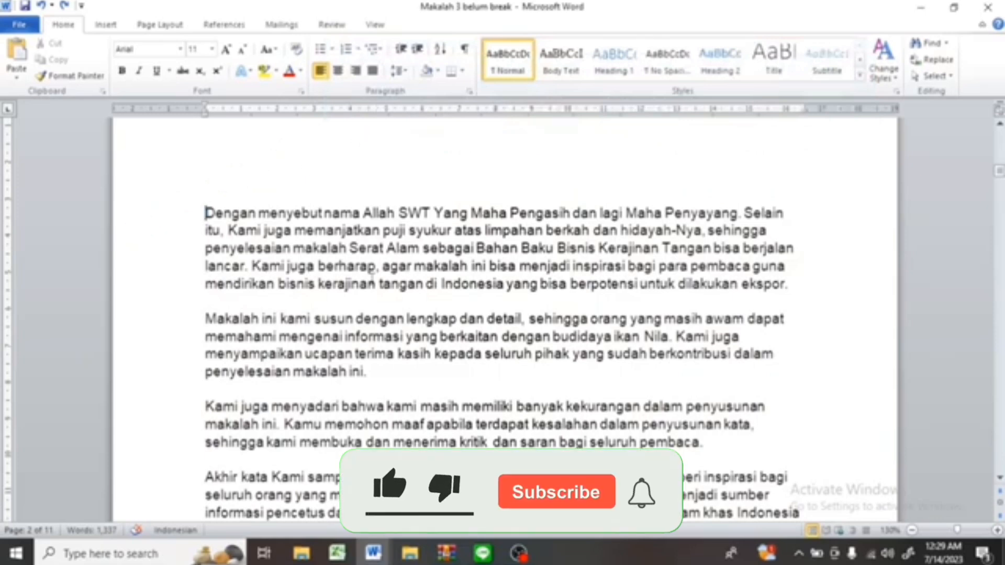
# Select the first preface paragraph and switch its line spacing through single and 1.5 to double spacing.
pyautogui.hotkey('shift', 'Down')
pyautogui.hotkey('shift', 'Down')
pyautogui.hotkey('shift', 'Down')
pyautogui.hotkey('shift', 'Down')
pyautogui.hotkey('shift', 'Down')
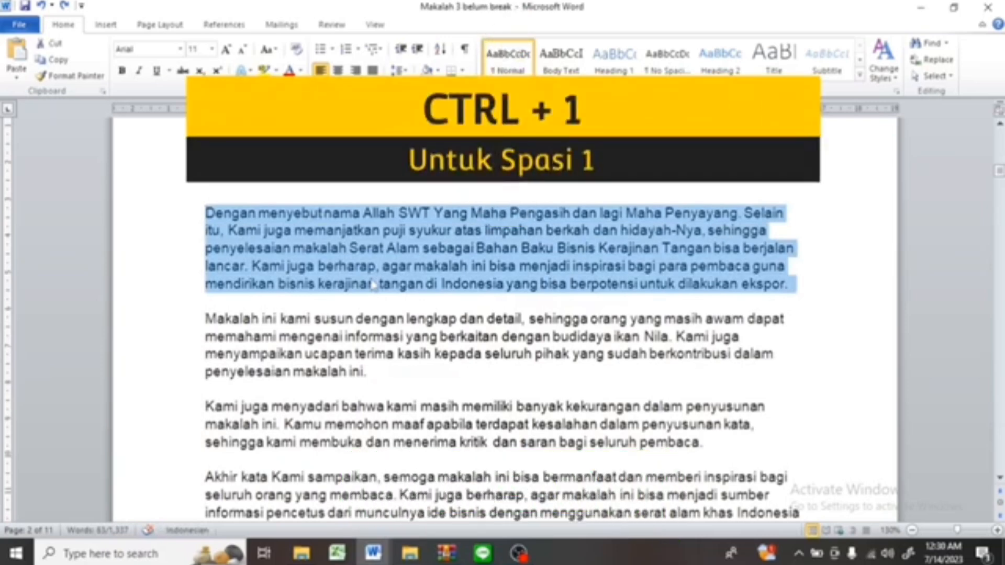
pyautogui.hotkey('ctrl', '1')
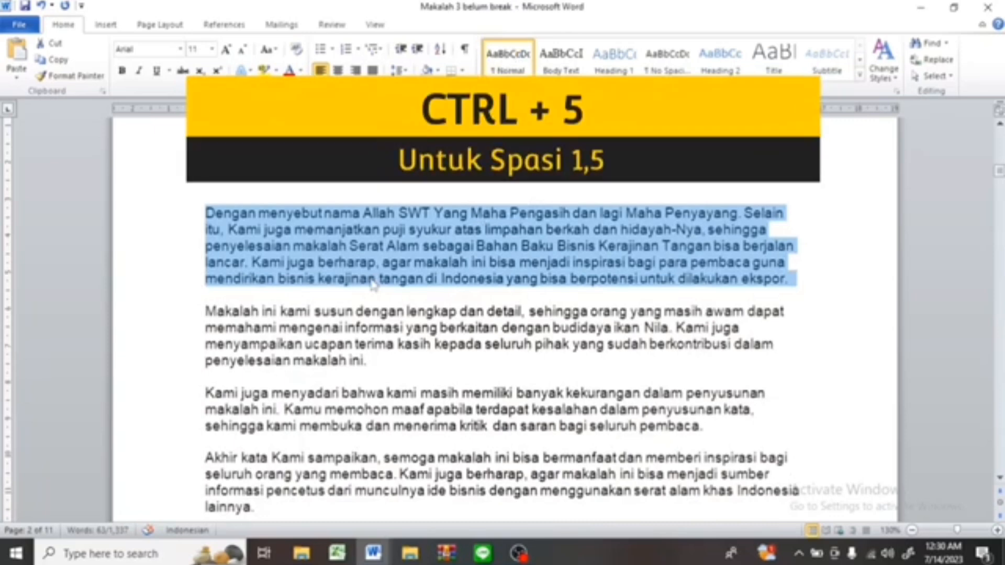
pyautogui.hotkey('ctrl', '5')
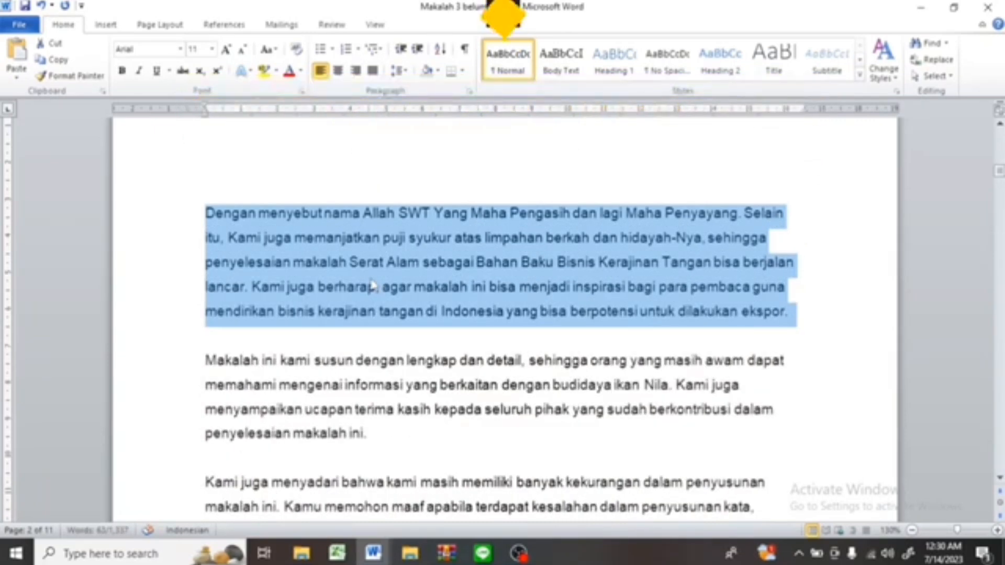
pyautogui.hotkey('ctrl', '2')
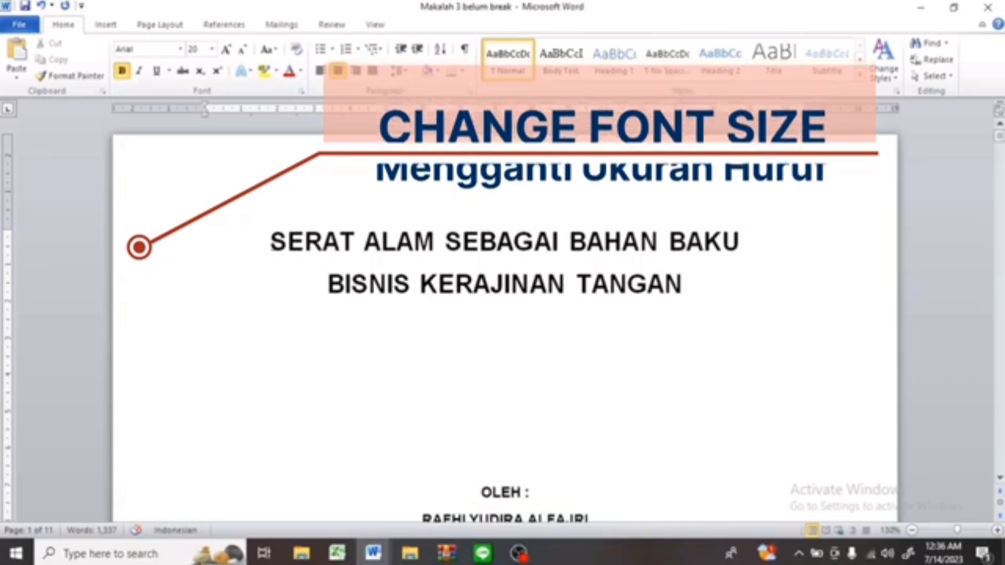
# Select the two-line cover title and increase its font size to 28.
pyautogui.hotkey('shift', 'Down')
pyautogui.hotkey('shift', 'Down')
pyautogui.hotkey('shift', 'Down')
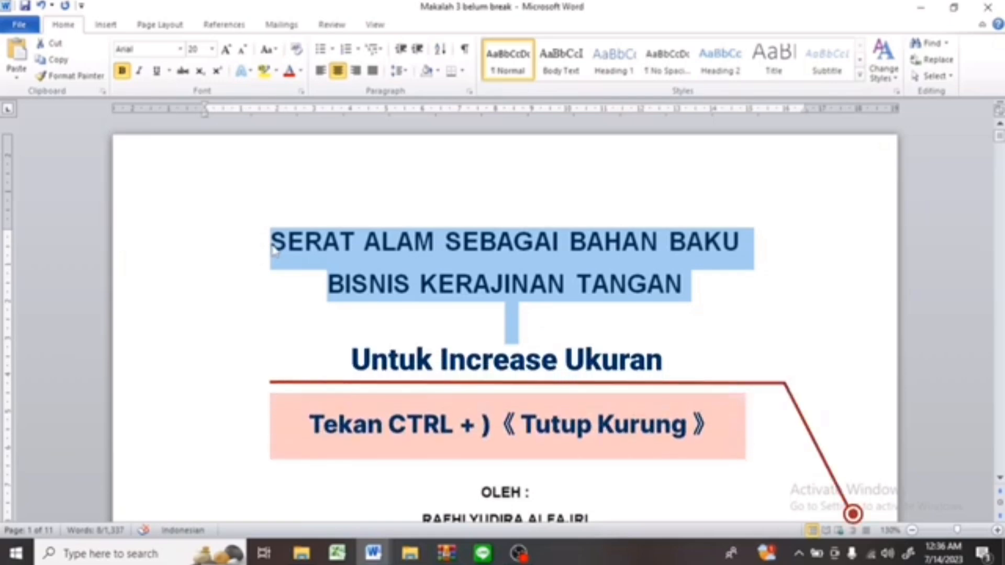
pyautogui.hotkey('ctrl', ']')
pyautogui.hotkey('ctrl', ']')
pyautogui.hotkey('ctrl', ']')
pyautogui.hotkey('ctrl', ']')
pyautogui.hotkey('ctrl', ']')
pyautogui.hotkey('ctrl', ']')
pyautogui.hotkey('ctrl', ']')
pyautogui.hotkey('ctrl', ']')
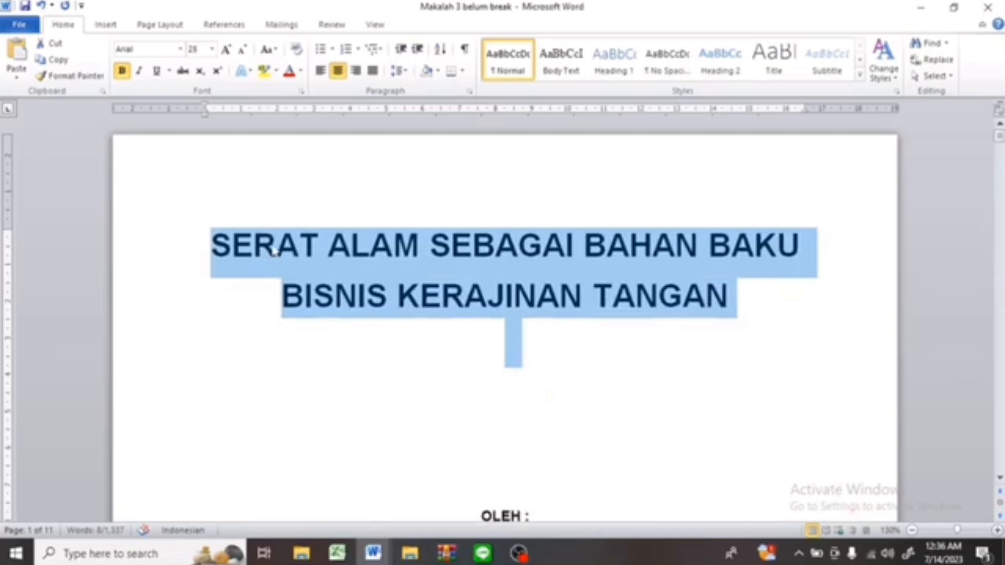
# Decrease the title's font size one point at a time down to about 20.
pyautogui.hotkey('ctrl', '[')
pyautogui.hotkey('ctrl', '[')
pyautogui.hotkey('ctrl', '[')
pyautogui.hotkey('ctrl', '[')
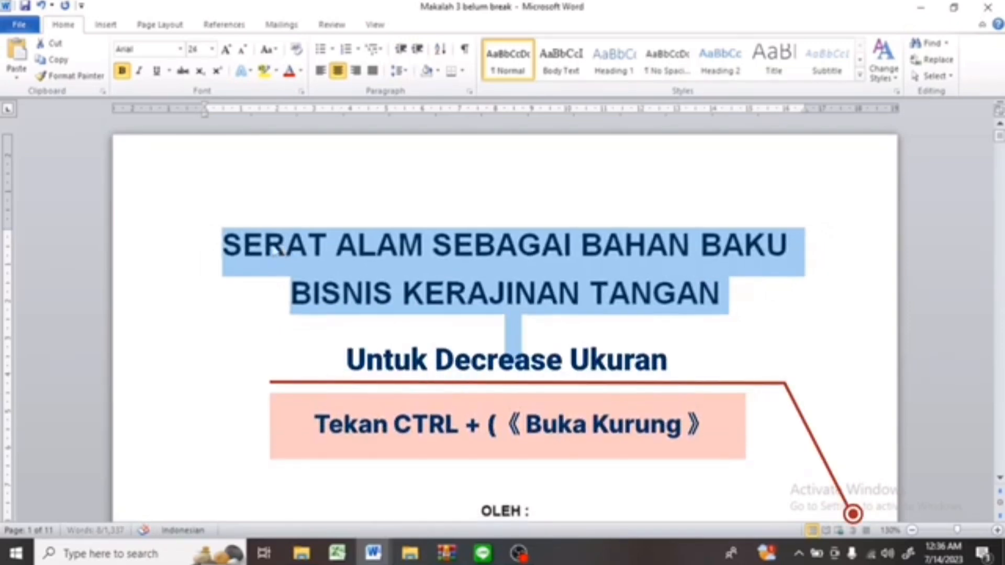
pyautogui.hotkey('ctrl', '[')
pyautogui.hotkey('ctrl', '[')
pyautogui.hotkey('ctrl', '[')
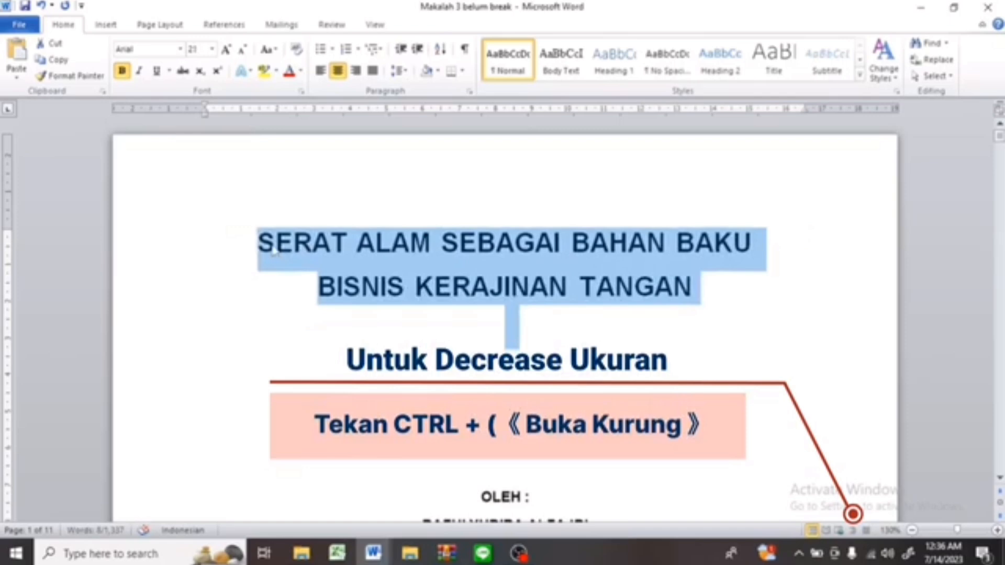
pyautogui.hotkey('ctrl', '[')
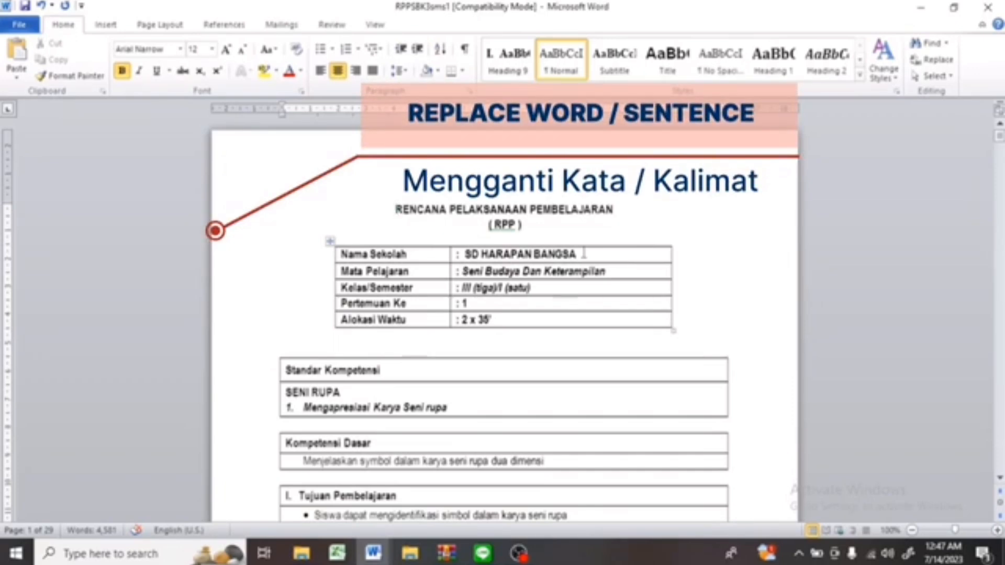
# Page through the lesson-plan document to examine the school name in each RPP section.
pyautogui.click(467, 255)
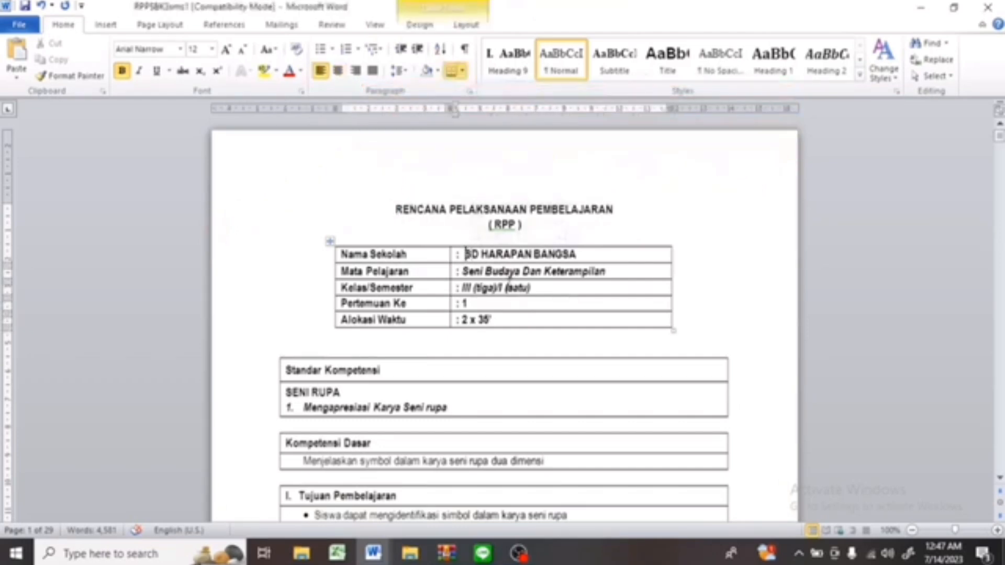
pyautogui.scroll(-20, 508, 277)
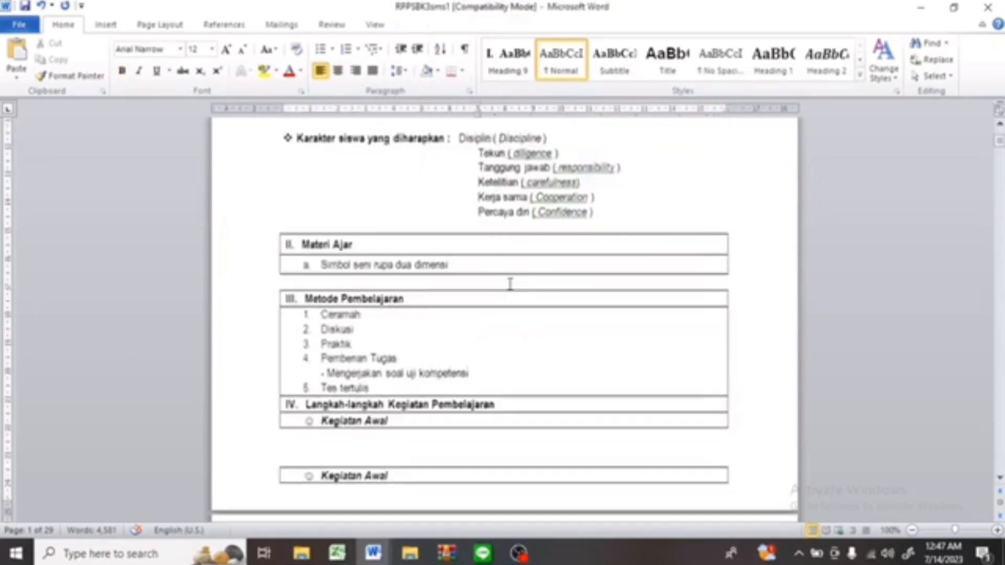
pyautogui.scroll(-20, 506, 286)
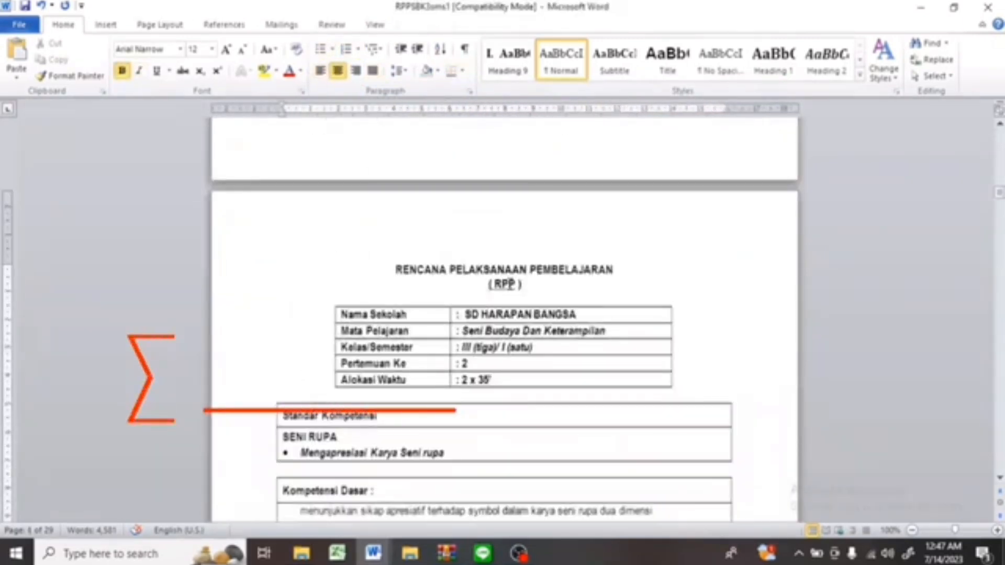
pyautogui.scroll(-20, 511, 285)
pyautogui.click(509, 284)
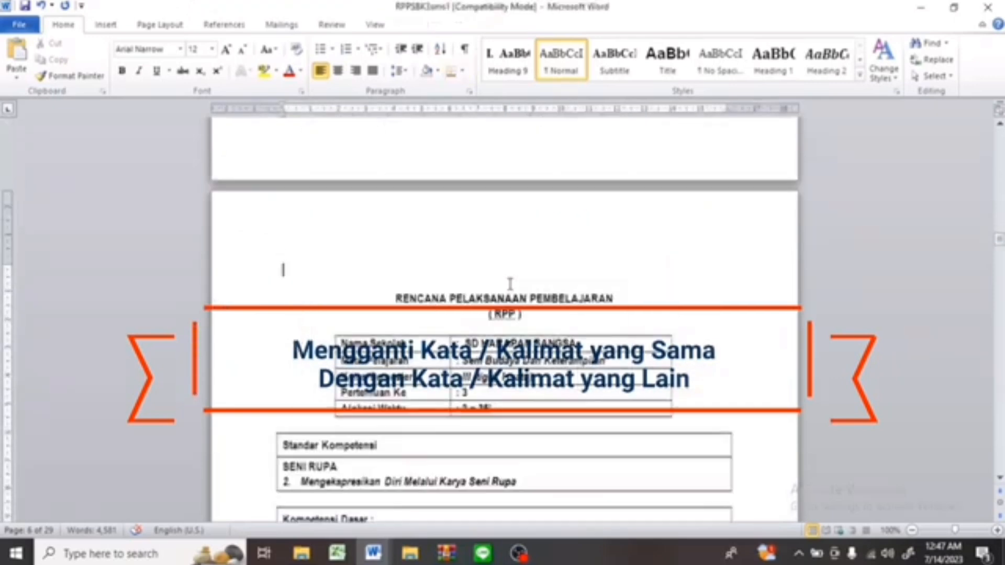
pyautogui.press('pagedown')
pyautogui.press('pagedown')
pyautogui.press('pagedown')
pyautogui.press('pagedown')
pyautogui.press('pagedown')
pyautogui.press('pagedown')
pyautogui.press('pagedown')
pyautogui.press('pagedown')
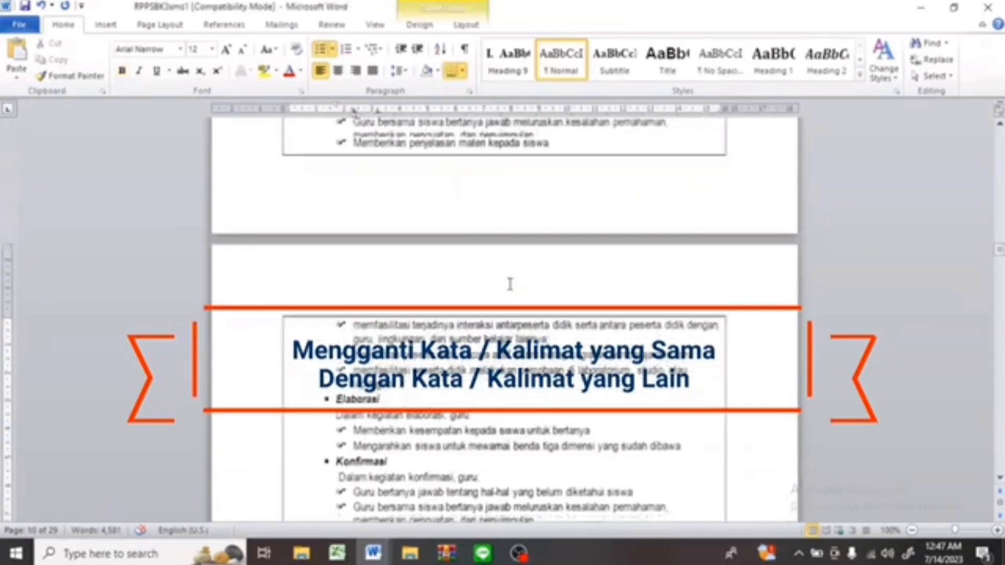
pyautogui.scroll(-10, 508, 285)
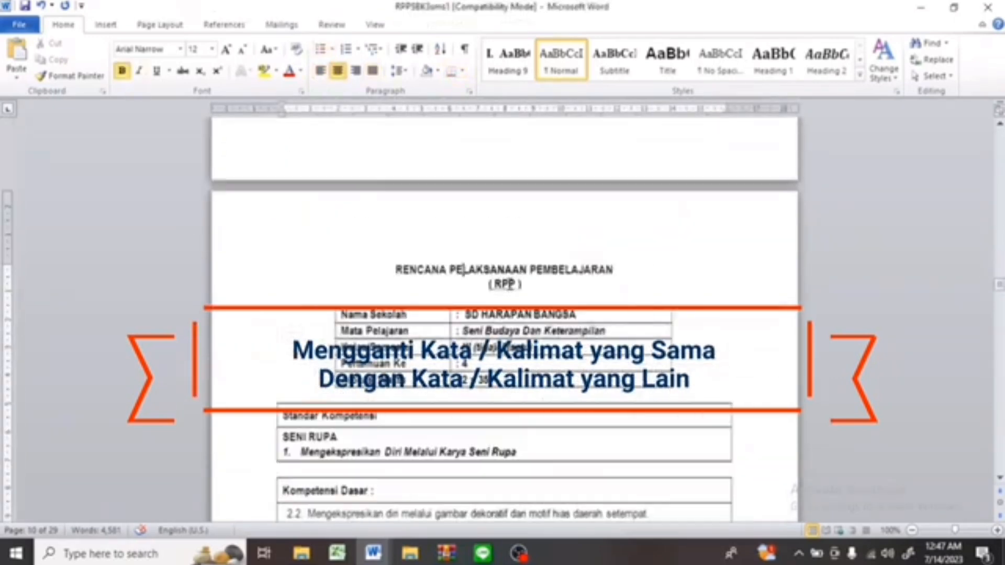
pyautogui.press('pagedown')
pyautogui.press('pagedown')
pyautogui.press('pagedown')
pyautogui.press('pagedown')
pyautogui.press('pagedown')
pyautogui.press('pagedown')
pyautogui.press('pagedown')
pyautogui.press('pagedown')
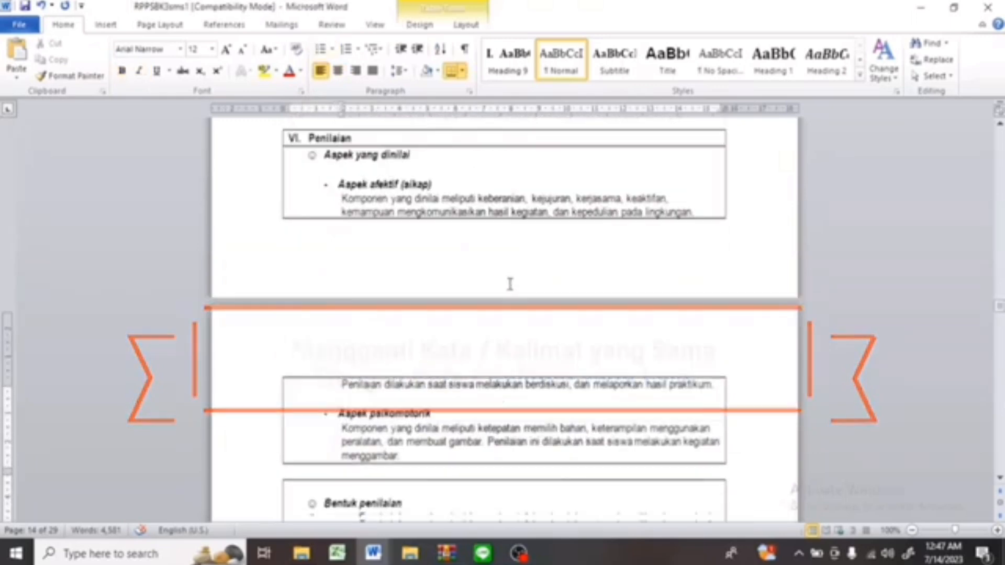
pyautogui.press('pageup')
pyautogui.press('pageup')
pyautogui.press('pageup')
pyautogui.press('pageup')
pyautogui.press('pageup')
pyautogui.press('pageup')
pyautogui.press('pageup')
pyautogui.press('pageup')
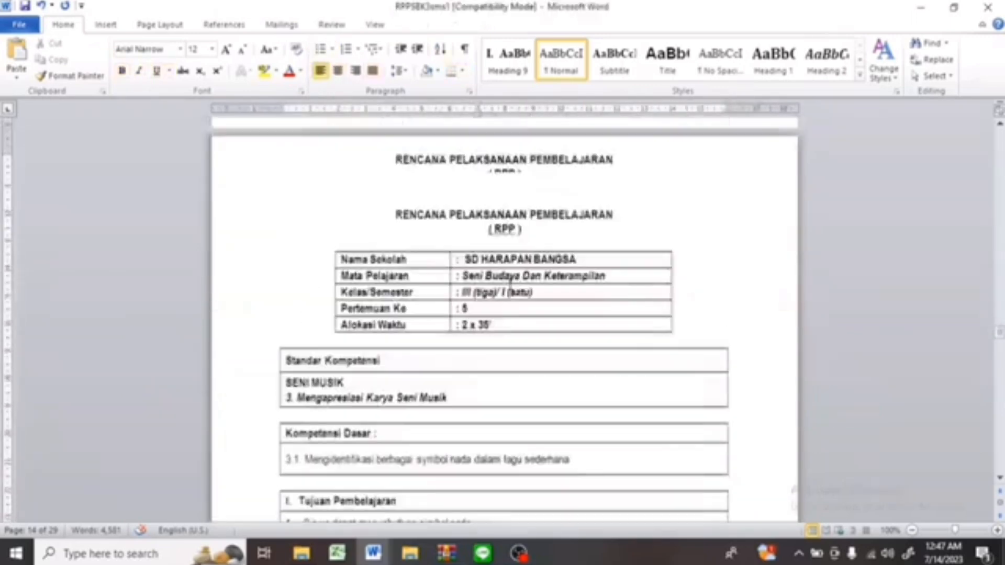
pyautogui.press('pagedown')
pyautogui.press('pagedown')
pyautogui.press('pagedown')
pyautogui.press('pagedown')
pyautogui.press('pagedown')
pyautogui.press('pagedown')
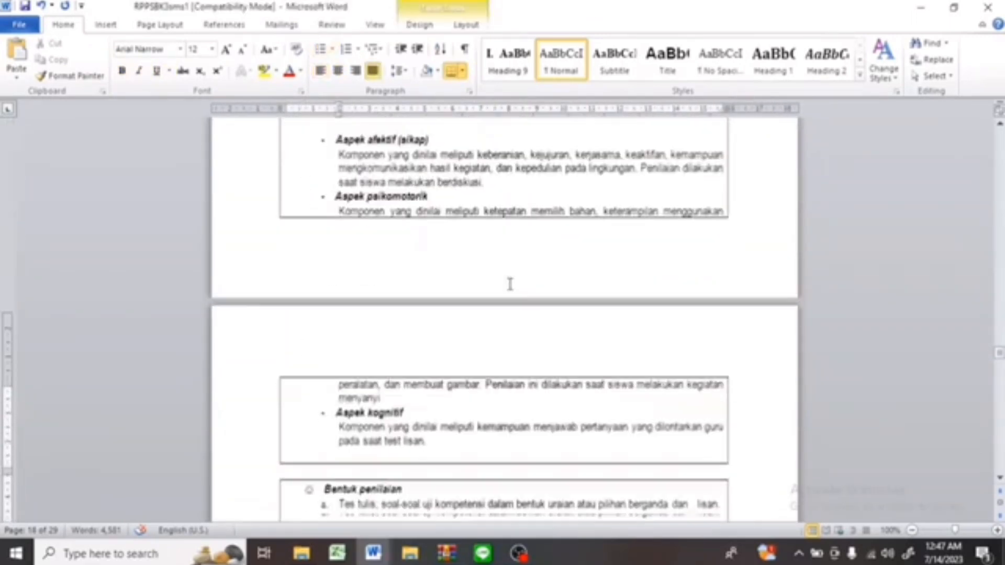
pyautogui.press('pagedown')
pyautogui.press('pagedown')
pyautogui.press('pagedown')
pyautogui.press('pagedown')
pyautogui.press('pagedown')
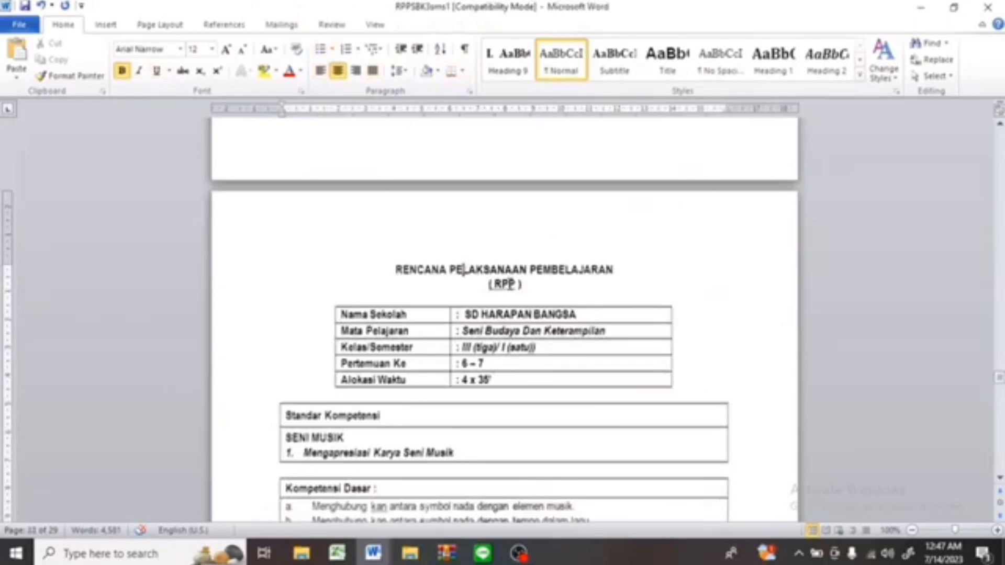
pyautogui.press('pagedown')
pyautogui.press('pagedown')
pyautogui.press('pagedown')
pyautogui.press('pagedown')
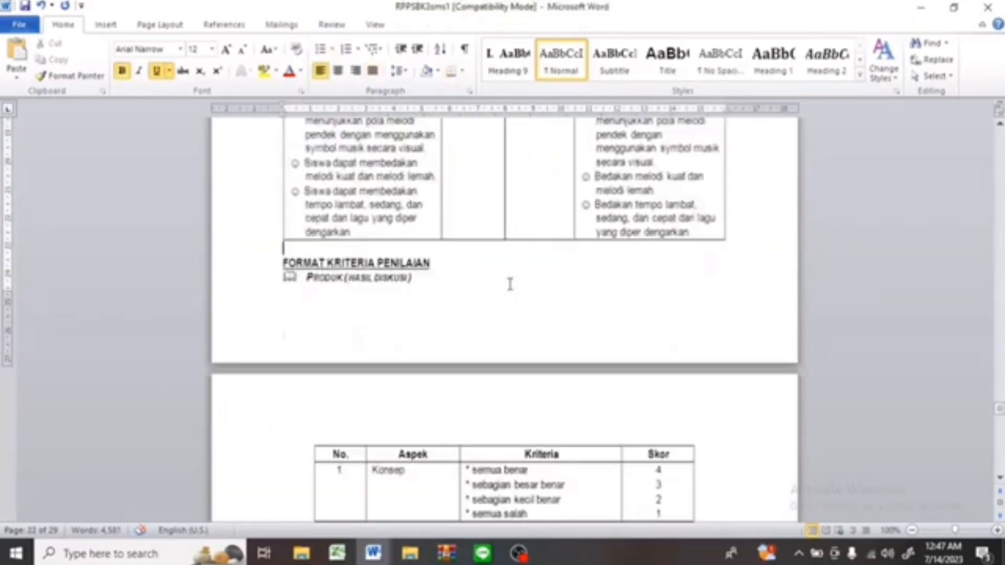
pyautogui.press('pagedown')
pyautogui.press('pageup')
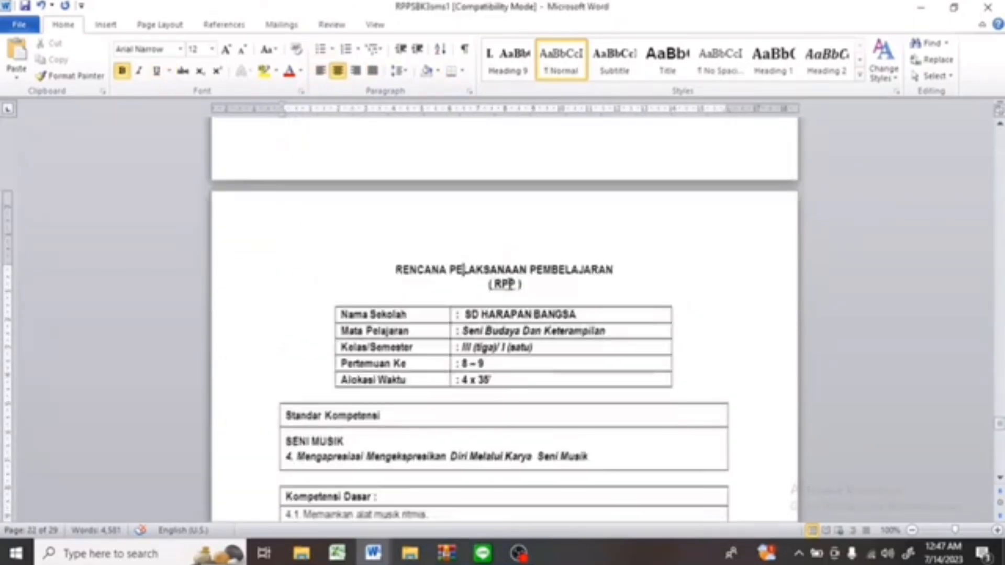
pyautogui.press('pagedown')
pyautogui.press('pagedown')
pyautogui.press('pagedown')
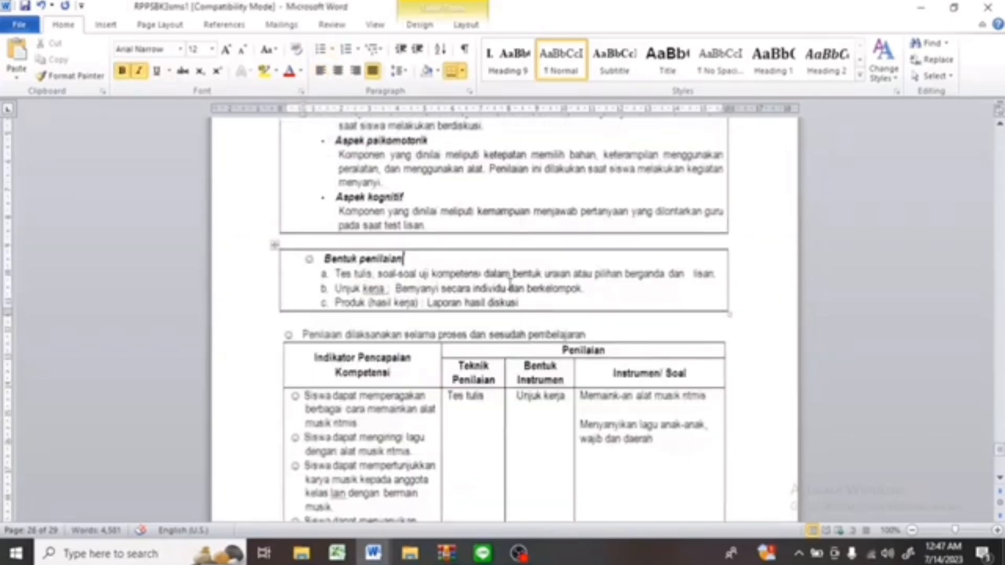
# Copy the school name SD HARAPAN BANGSA and paste it as the Find what text in Find and Replace.
pyautogui.hotkey('ctrl', 'Home')
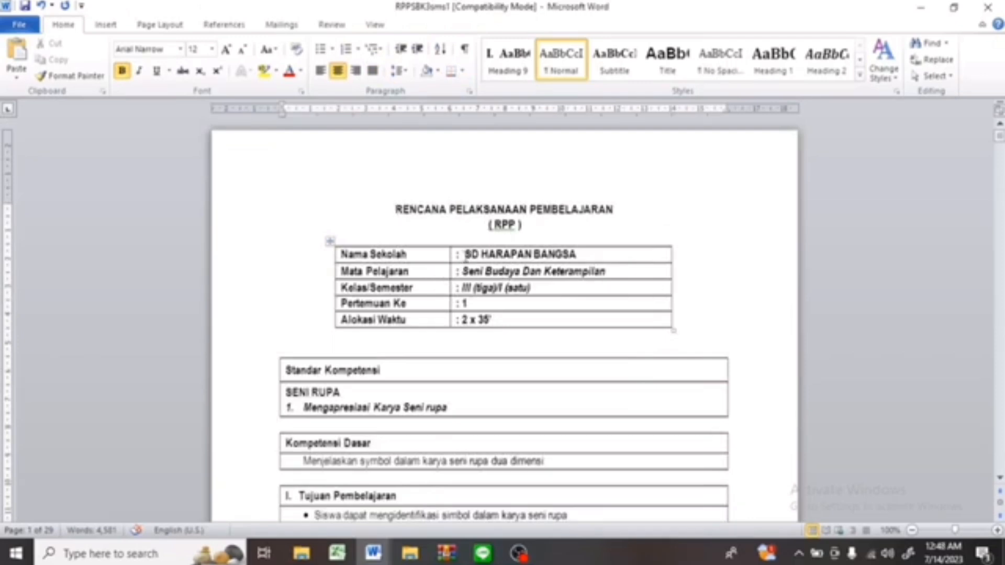
pyautogui.click(466, 255)
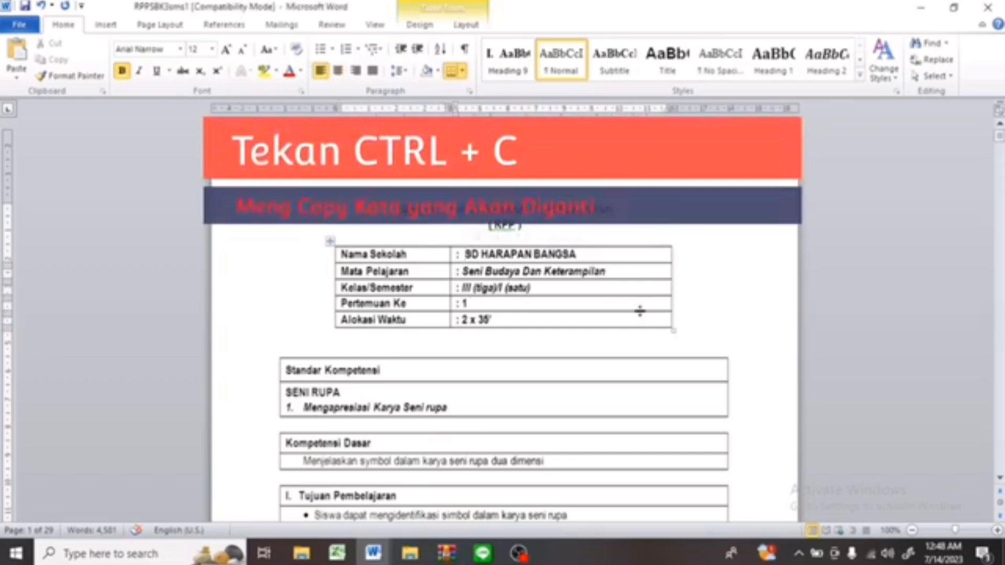
pyautogui.hotkey('shift', 'Right')
pyautogui.hotkey('shift', 'Right')
pyautogui.hotkey('shift', 'Right')
pyautogui.hotkey('shift', 'Right')
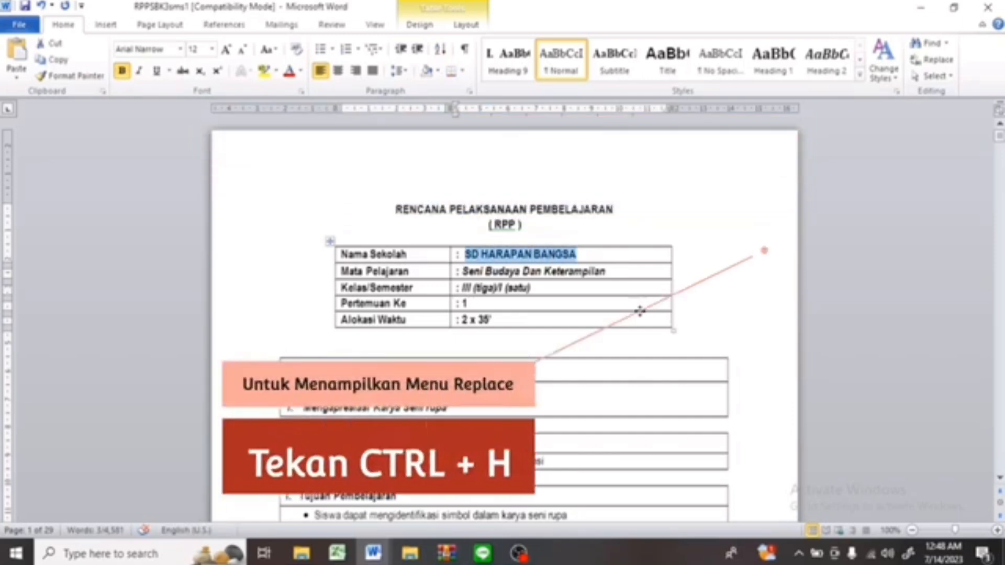
pyautogui.hotkey('ctrl', 'h')
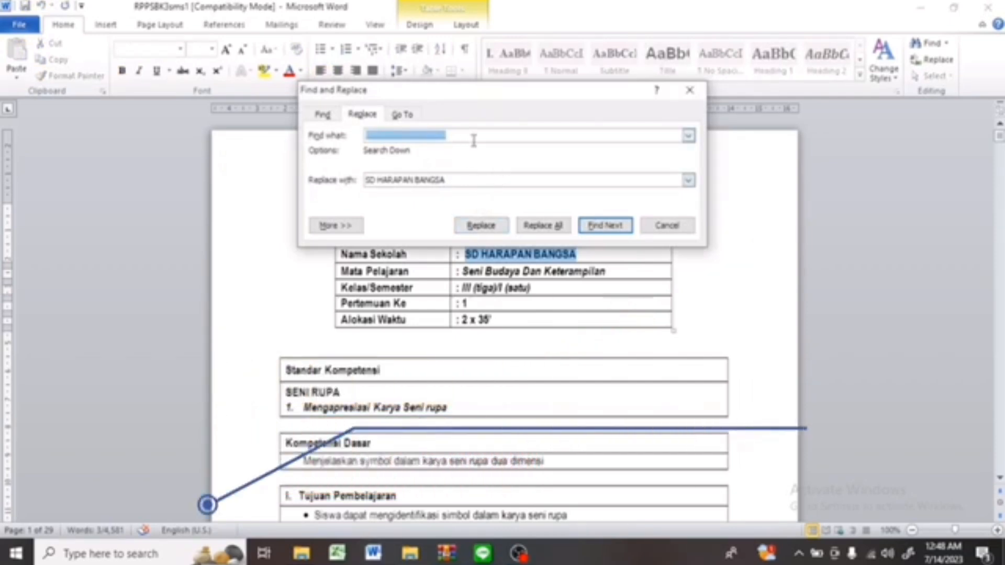
pyautogui.write('SD HARAPAN BANGSA')
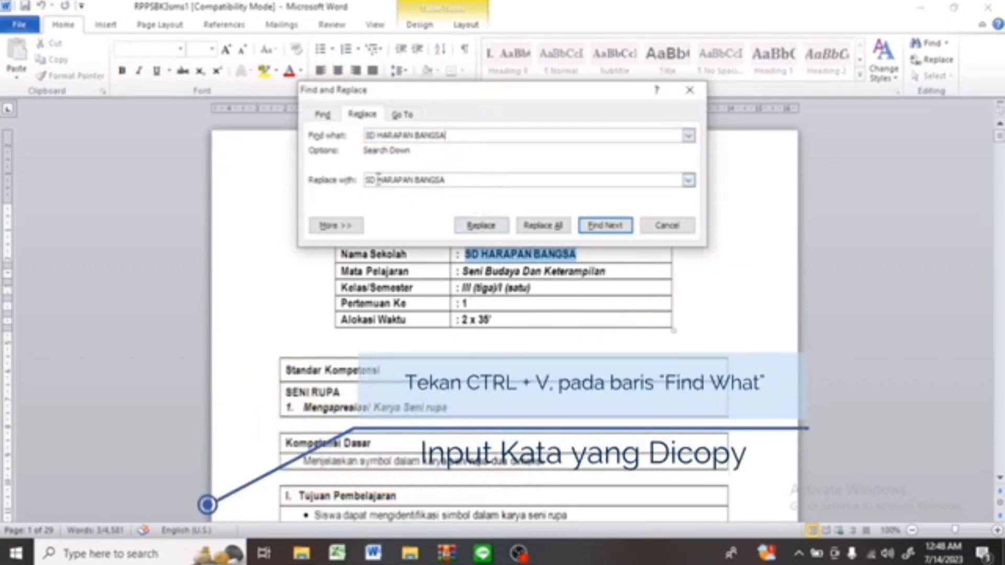
# Set the replacement text to SD HARAPAN BUNDA.
pyautogui.click(452, 181)
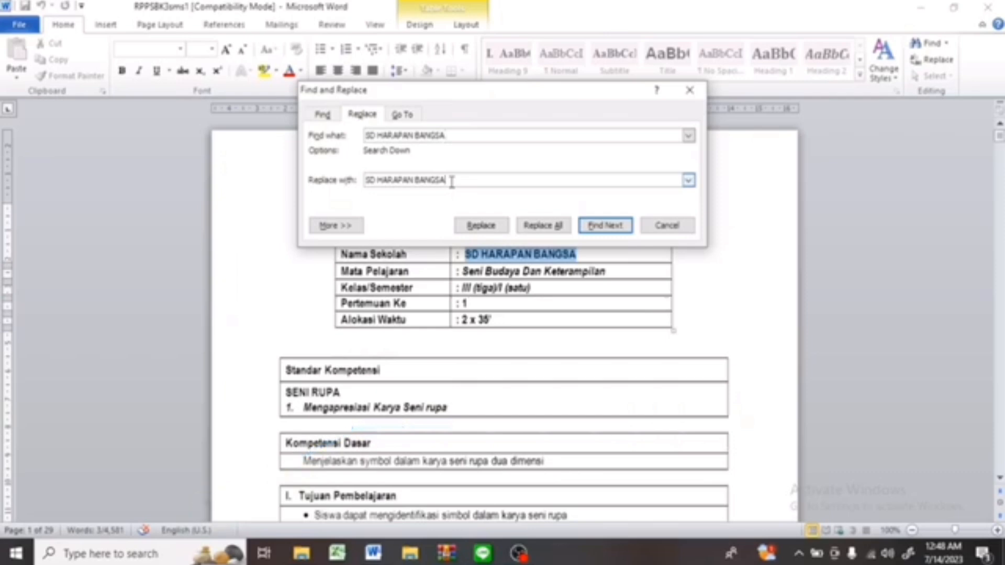
pyautogui.press('BackSpace')
pyautogui.press('BackSpace')
pyautogui.press('BackSpace')
pyautogui.press('BackSpace')
pyautogui.press('BackSpace')
pyautogui.press('BackSpace')
pyautogui.press('BackSpace')
pyautogui.press('BackSpace')
pyautogui.press('BackSpace')
pyautogui.press('BackSpace')
pyautogui.press('BackSpace')
pyautogui.press('BackSpace')
pyautogui.press('BackSpace')
pyautogui.press('BackSpace')
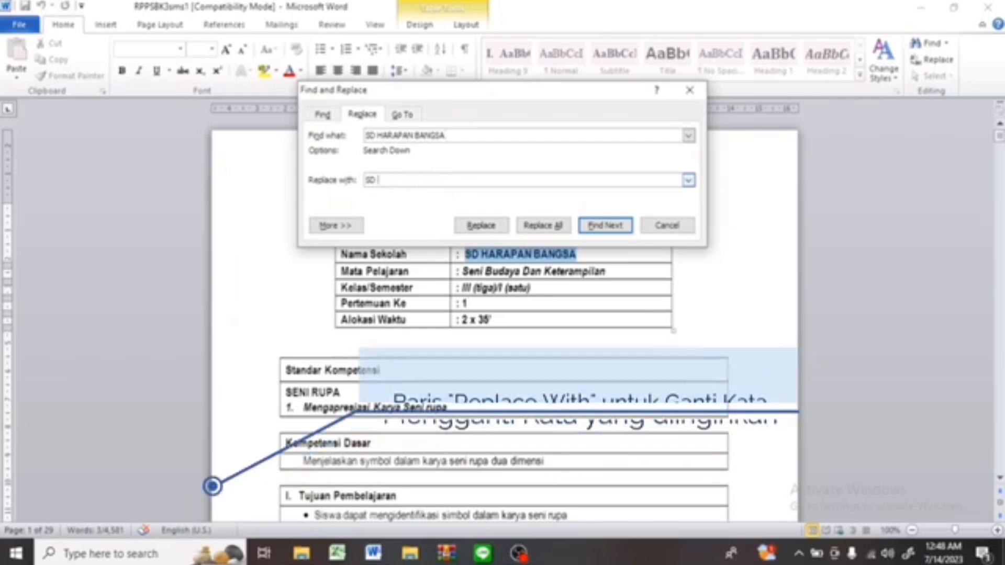
pyautogui.write('HA')
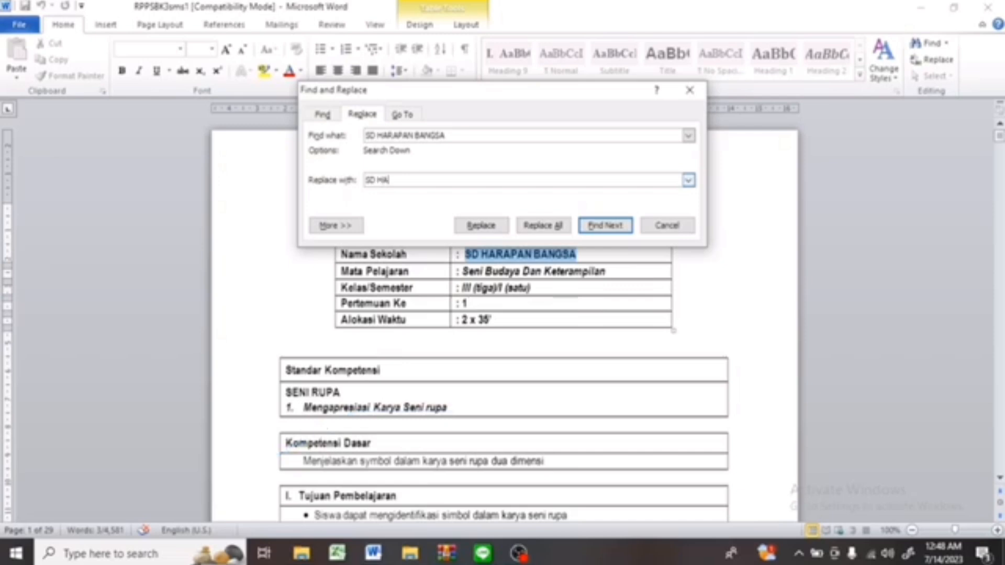
pyautogui.write('RAPAN BUNDA')
# Replace all occurrences of SD HARAPAN BANGSA with SD HARAPAN BUNDA throughout the document, continuing from the beginning, and close the dialog.
pyautogui.click(536, 229)
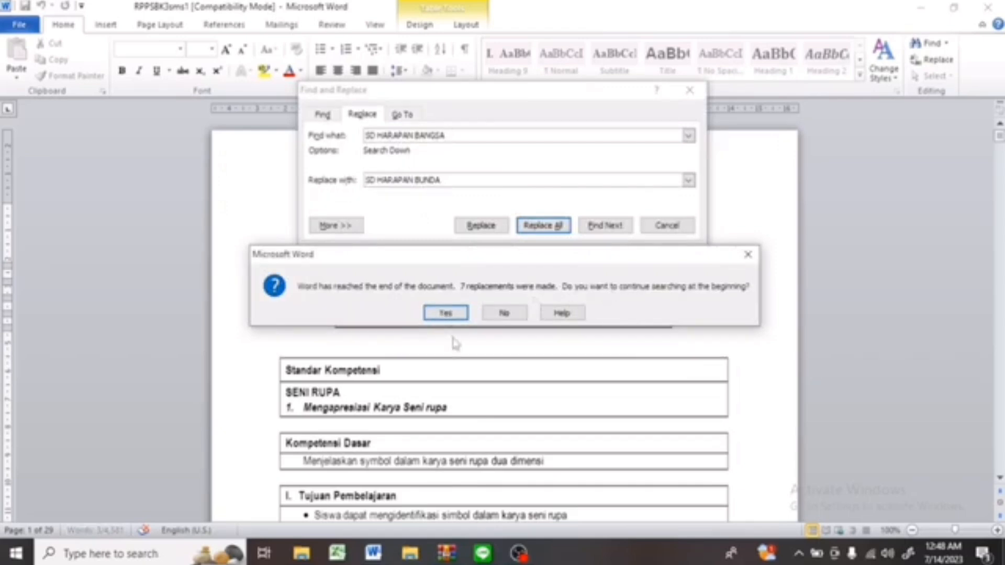
pyautogui.click(445, 314)
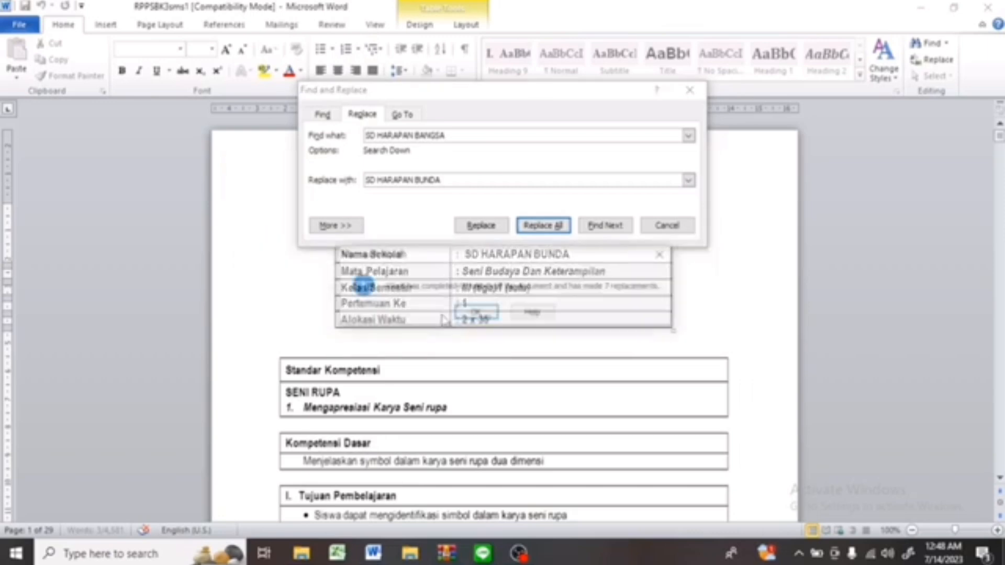
pyautogui.click(474, 314)
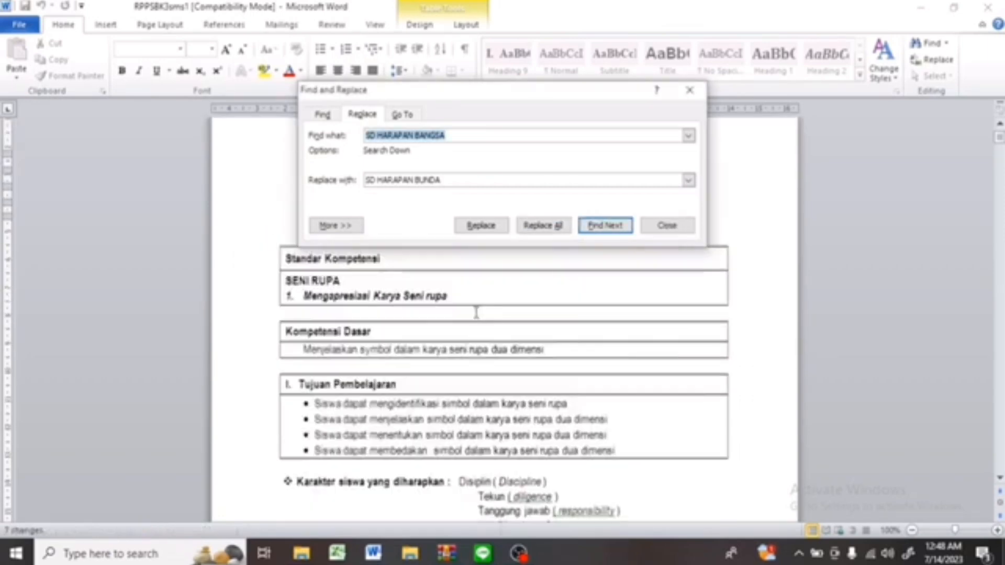
pyautogui.click(667, 226)
pyautogui.click(581, 269)
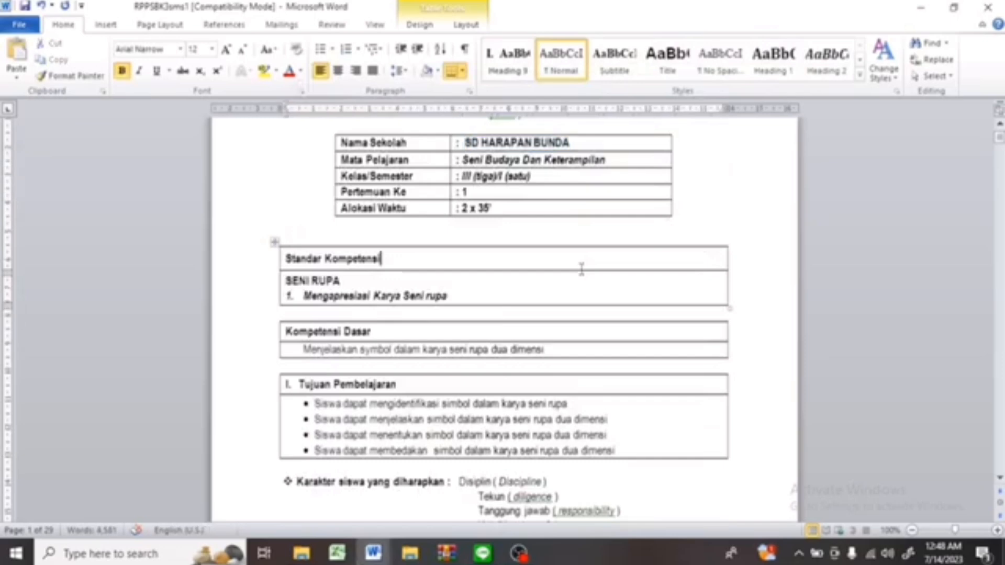
# Page through the document to check the school name in each RPP section.
pyautogui.press('Home')
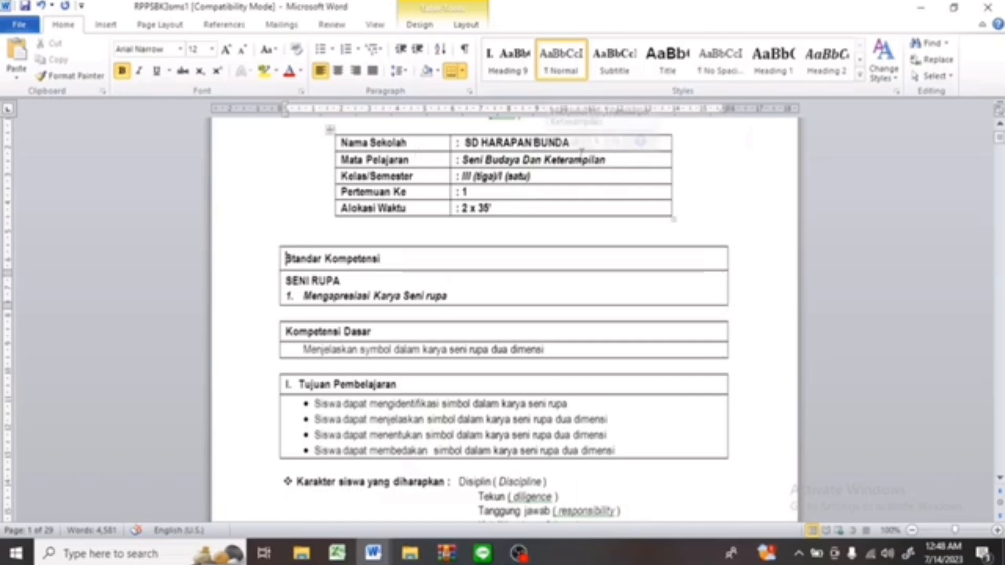
pyautogui.scroll(-15, 581, 153)
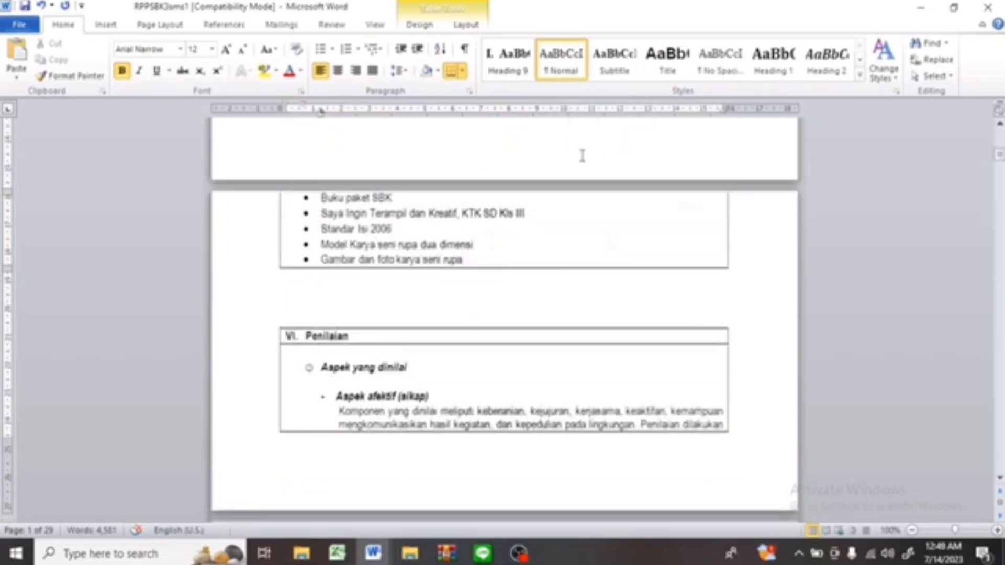
pyautogui.scroll(-20, 582, 156)
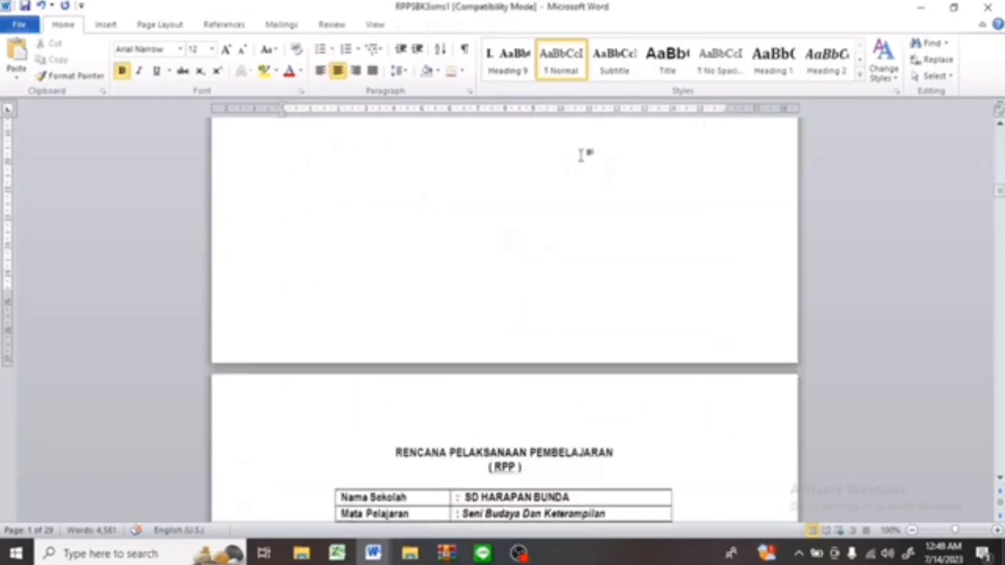
pyautogui.scroll(-8, 581, 155)
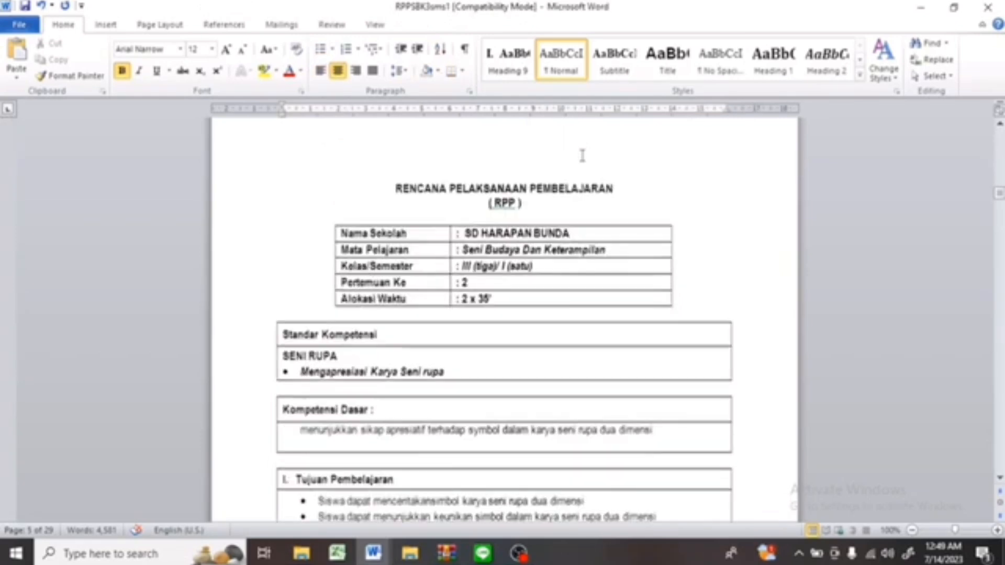
pyautogui.scroll(-12, 582, 155)
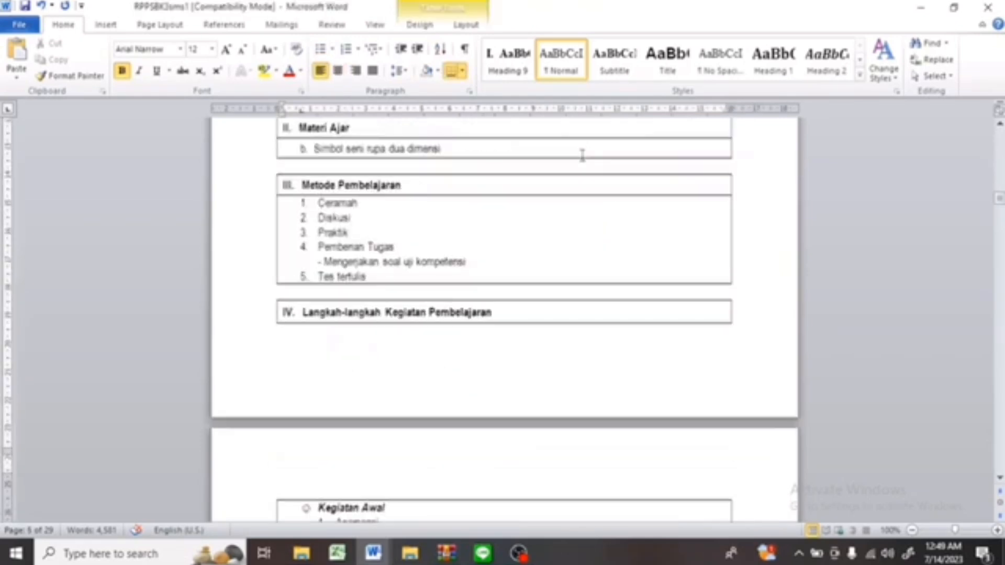
pyautogui.scroll(-20, 581, 155)
pyautogui.scroll(-20, 581, 155)
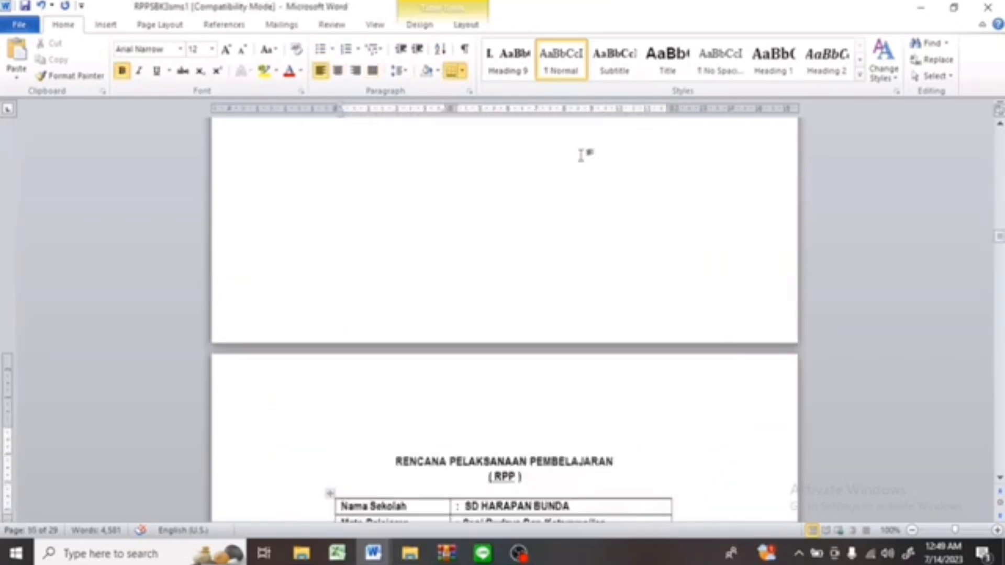
pyautogui.scroll(-8, 581, 155)
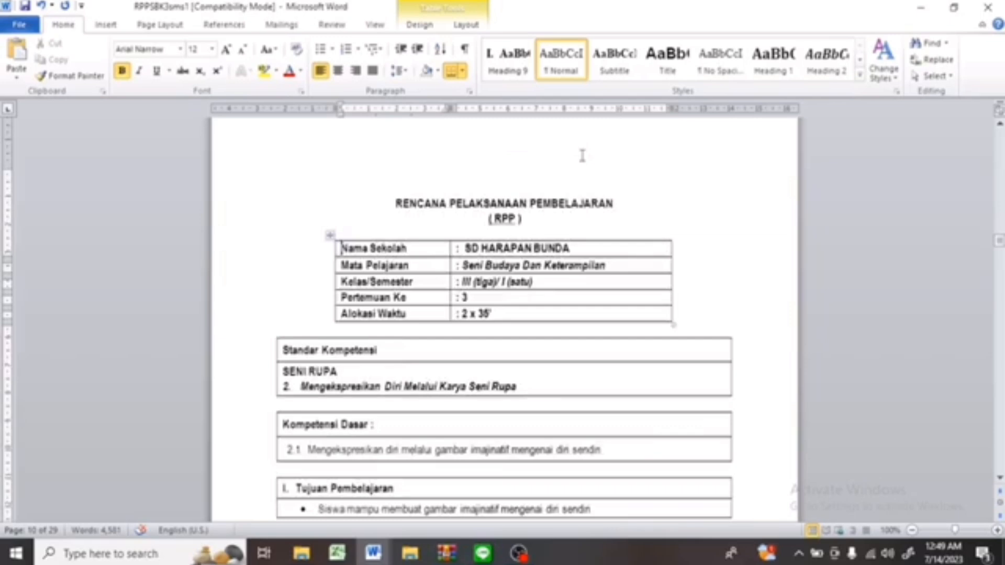
pyautogui.scroll(-12, 582, 155)
pyautogui.scroll(-15, 581, 154)
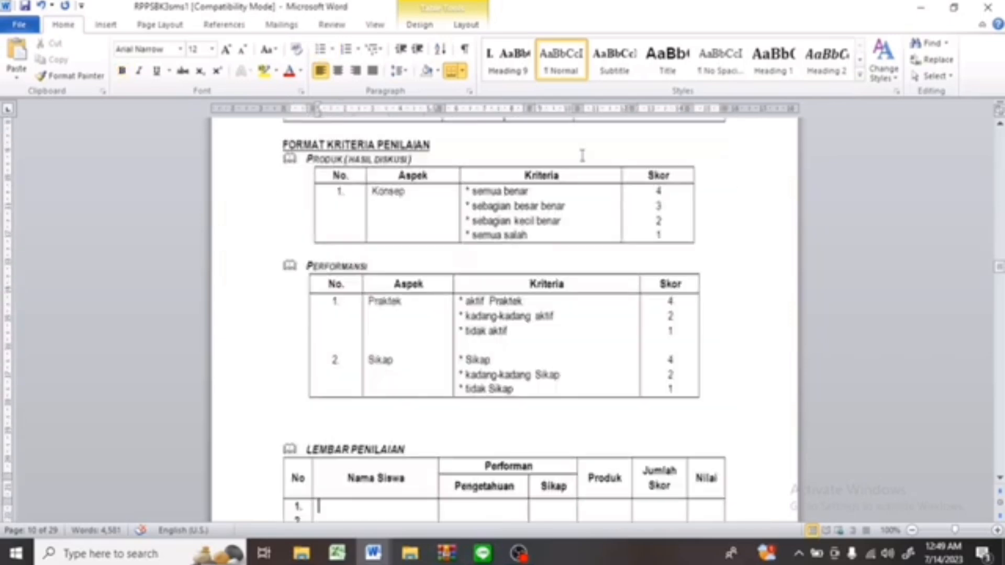
pyautogui.scroll(20, 582, 155)
pyautogui.scroll(-12, 582, 155)
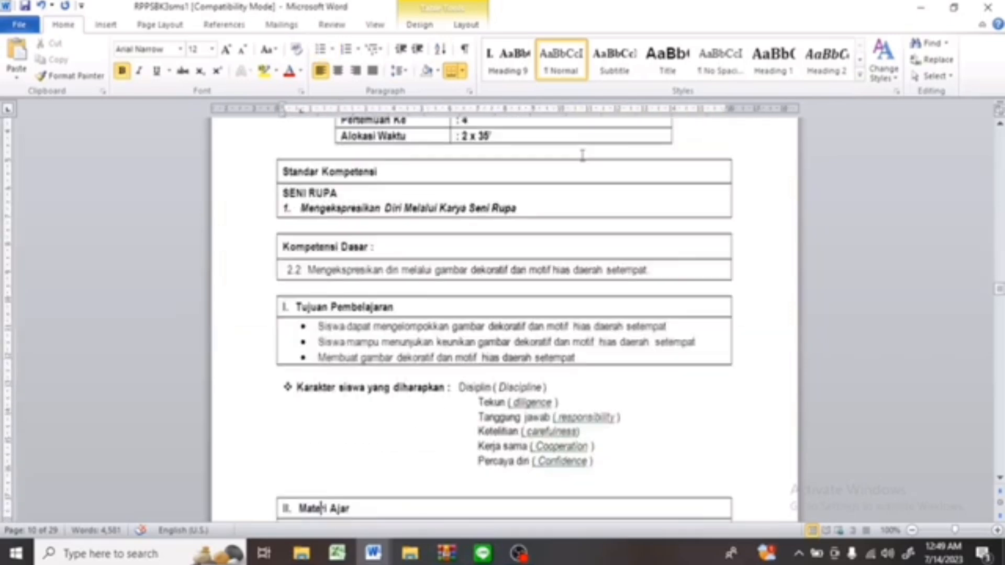
pyautogui.scroll(4, 582, 155)
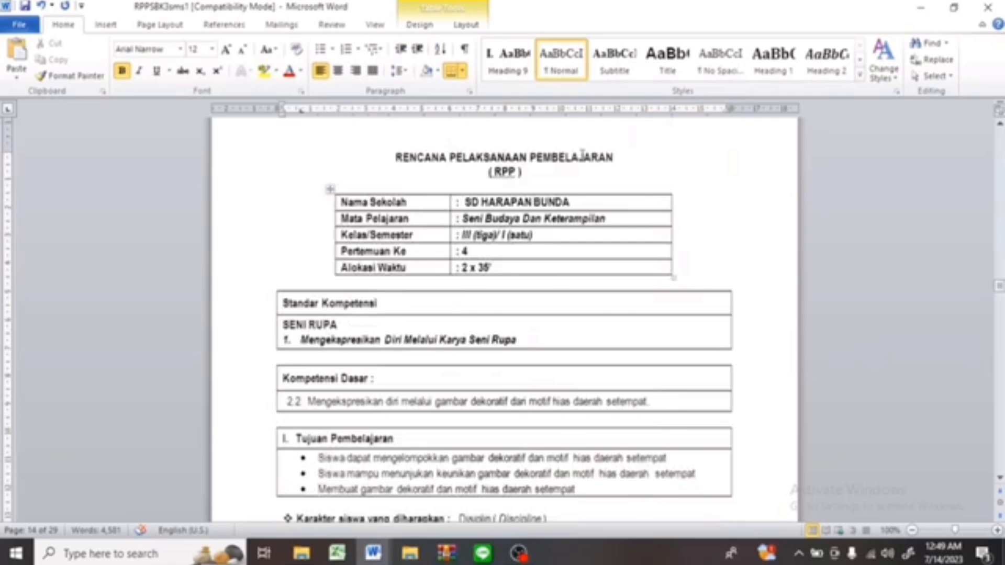
pyautogui.scroll(-15, 582, 155)
pyautogui.scroll(16, 582, 155)
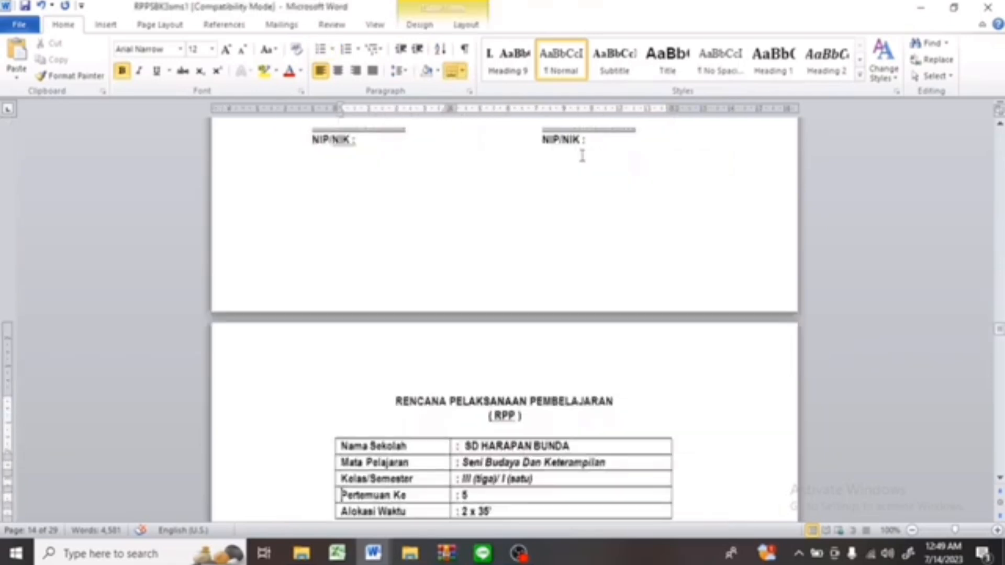
pyautogui.scroll(-6, 582, 155)
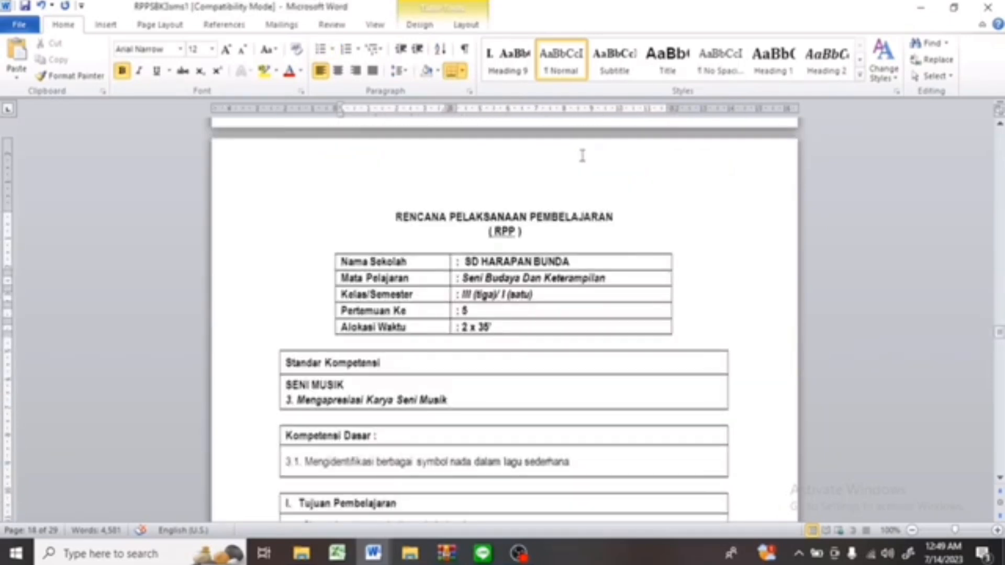
pyautogui.scroll(-15, 582, 155)
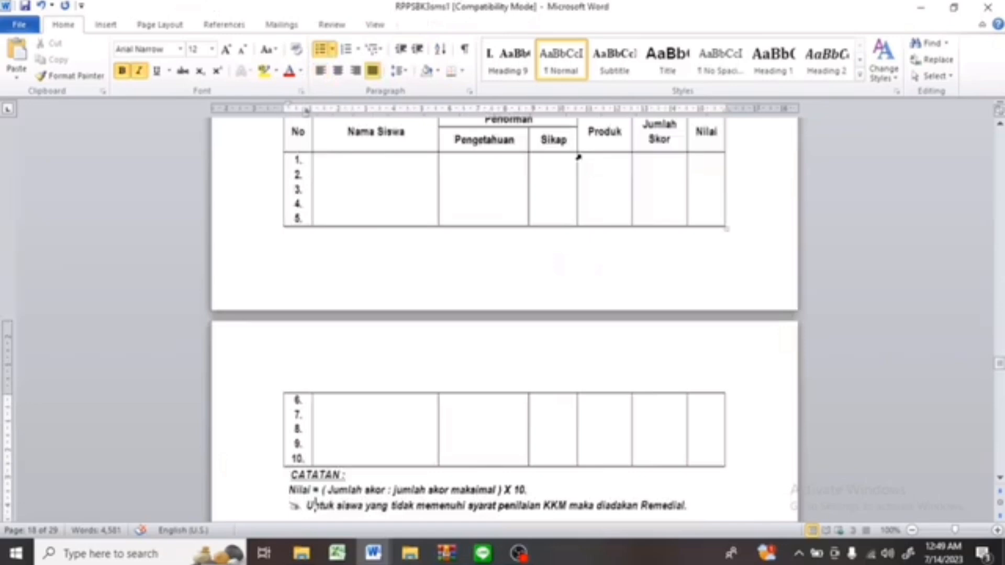
pyautogui.click(578, 157)
pyautogui.scroll(18, 578, 157)
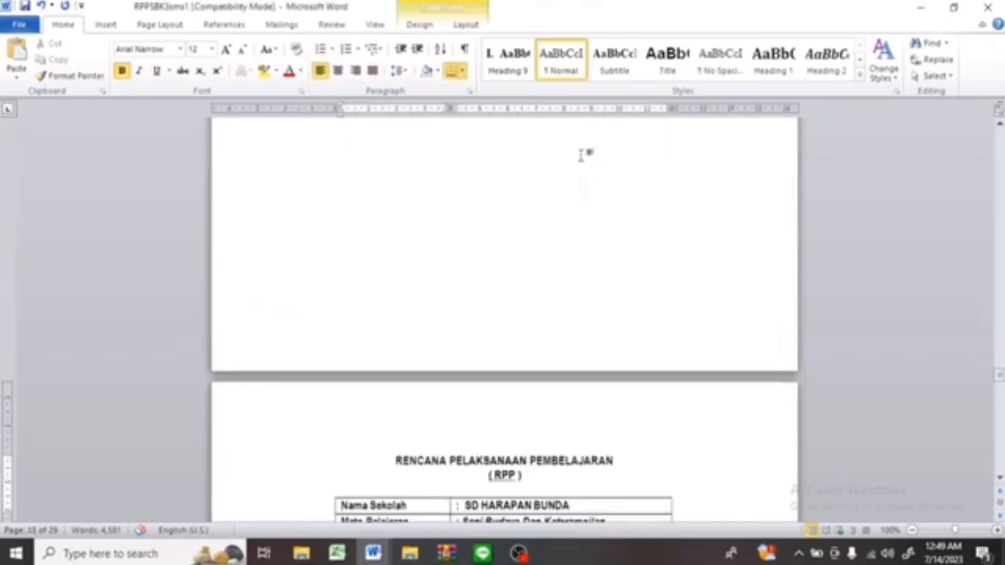
pyautogui.scroll(-8, 581, 155)
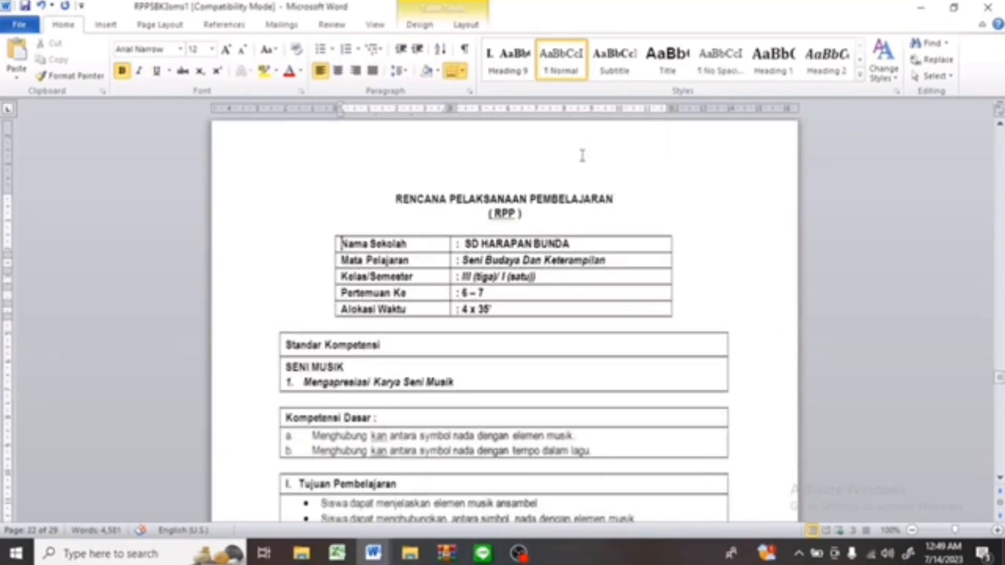
pyautogui.hotkey('ctrl', 'End')
pyautogui.press('pagedown')
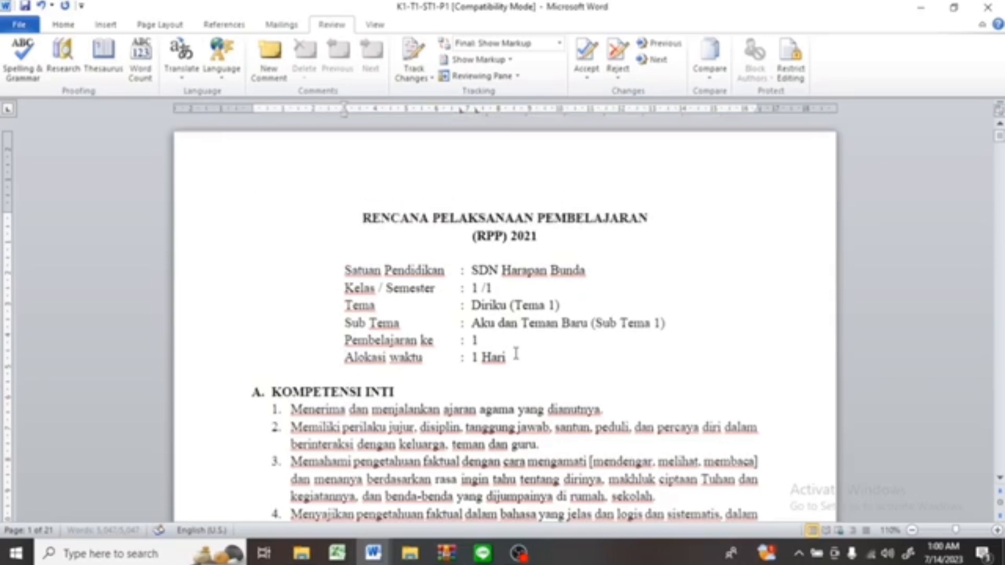
# Select the whole document and mark it as Indonesian, turning off automatic language detection.
pyautogui.hotkey('ctrl', 'a')
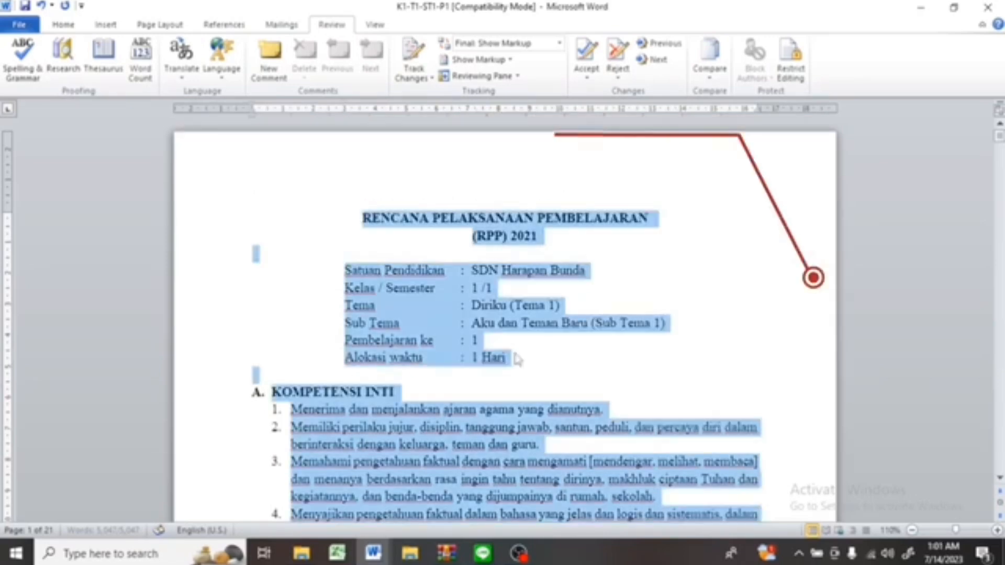
pyautogui.press('alt')
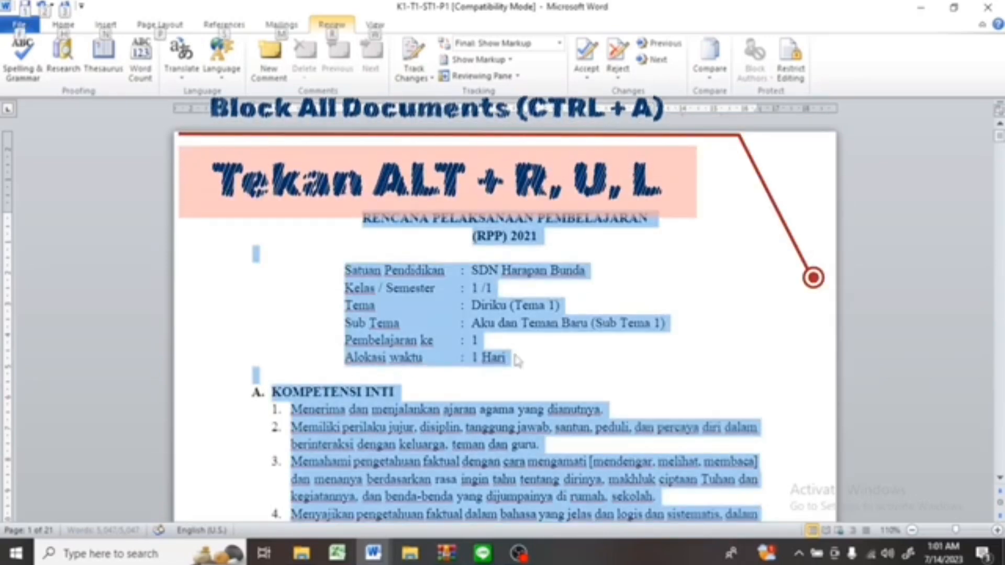
pyautogui.press('r')
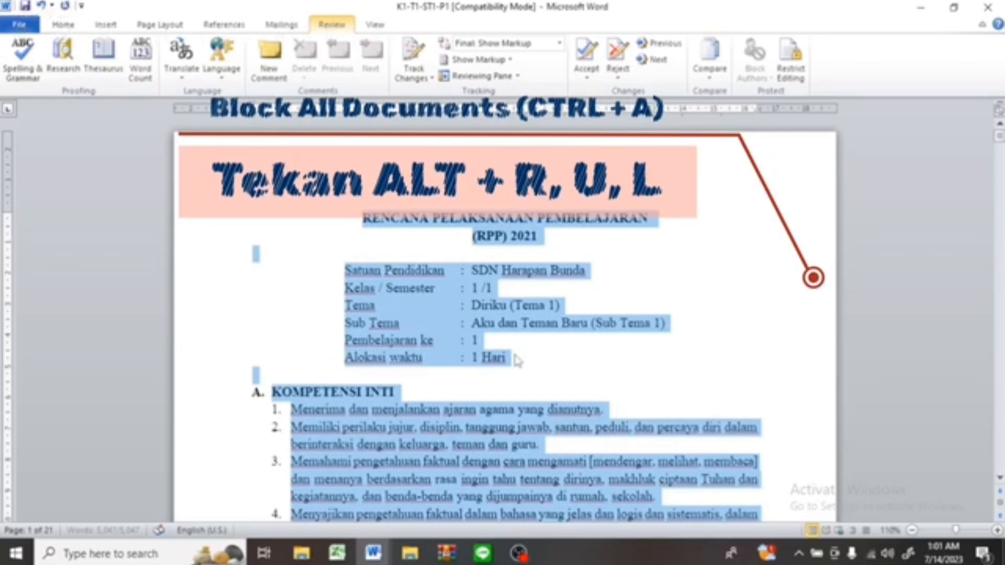
pyautogui.press('u')
pyautogui.press('l')
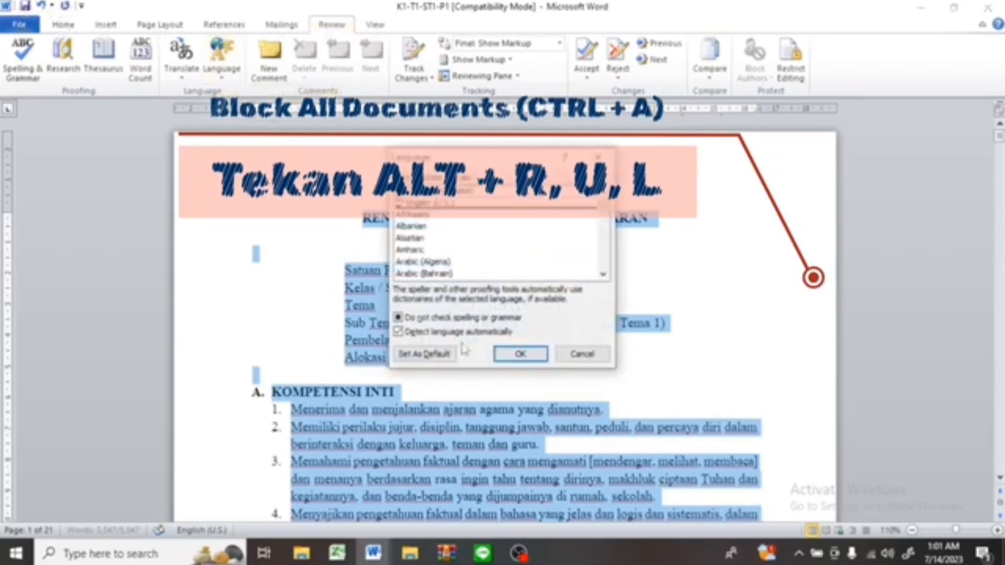
pyautogui.click(399, 333)
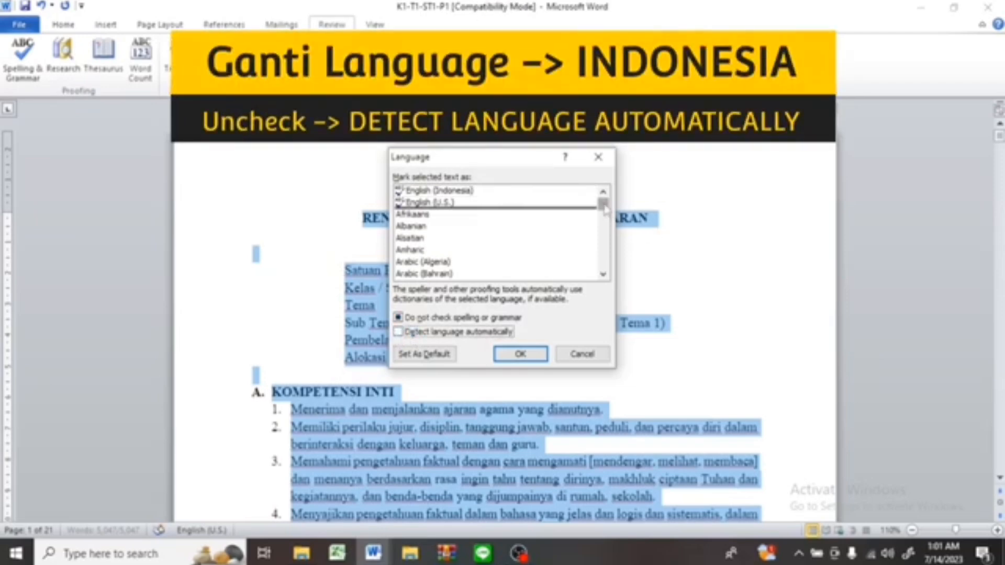
pyautogui.moveTo(606, 209); pyautogui.dragTo(605, 235)
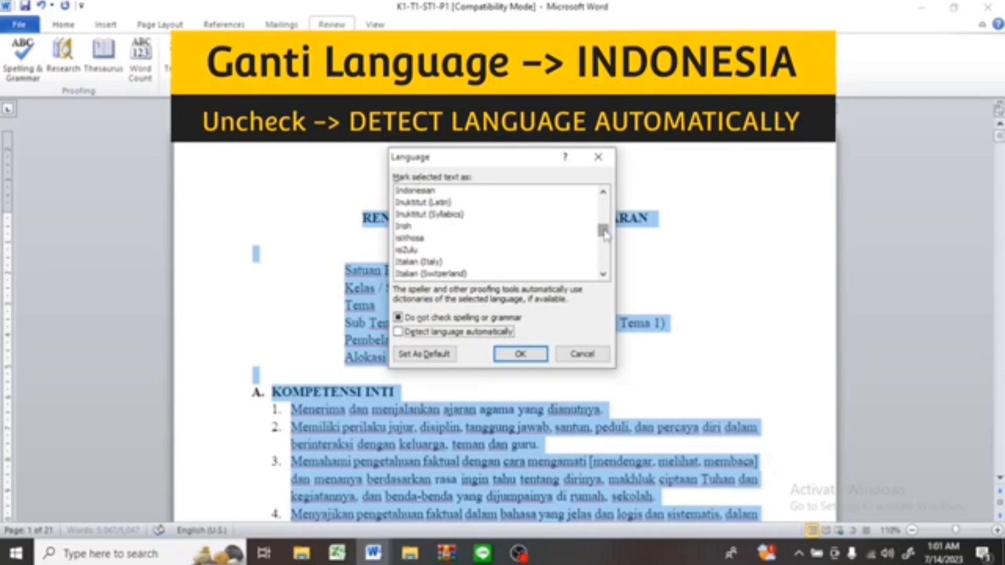
pyautogui.click(422, 192)
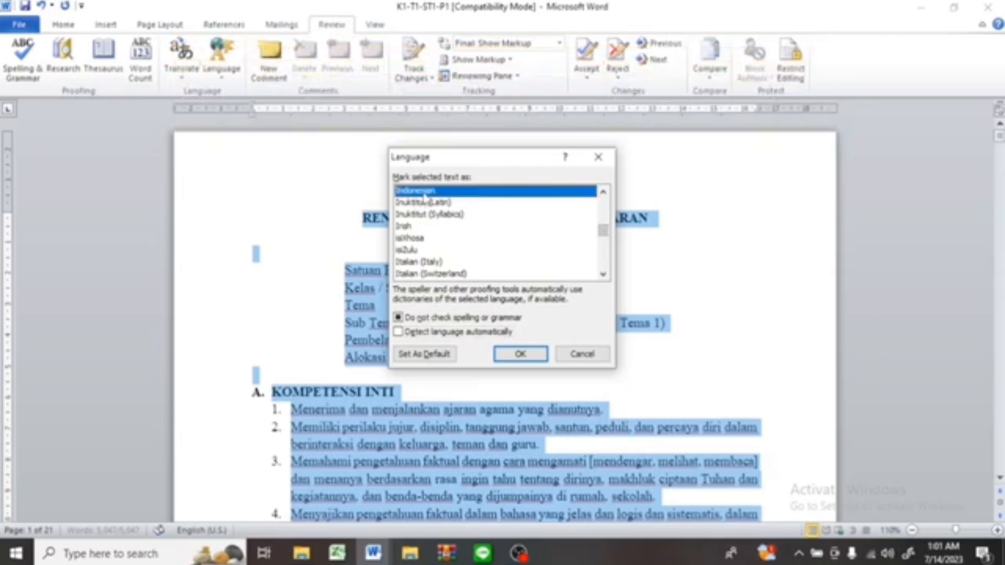
pyautogui.click(524, 359)
pyautogui.click(524, 358)
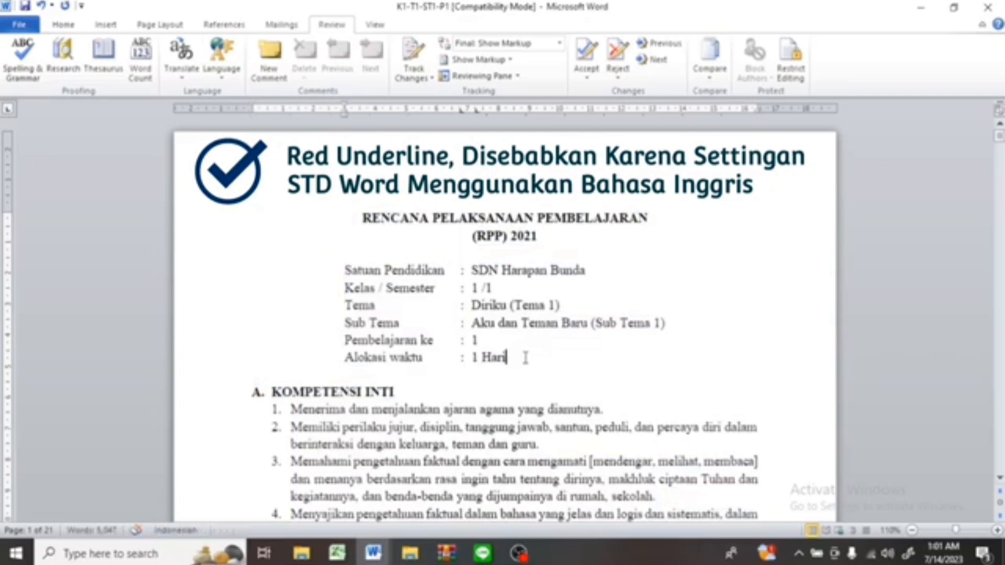
pyautogui.hotkey('ctrl', 'Home')
pyautogui.scroll(-20, 525, 358)
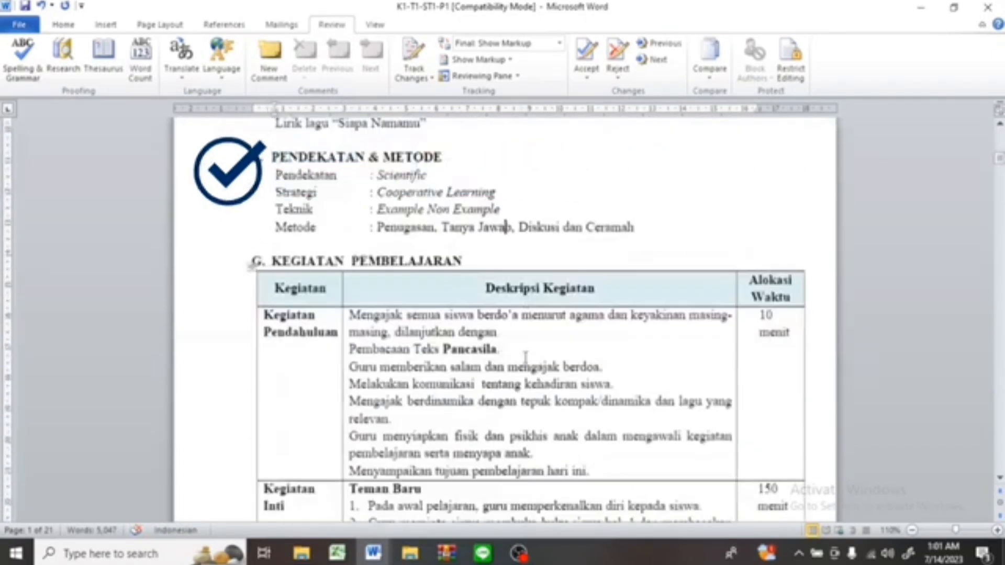
pyautogui.scroll(-10, 525, 357)
pyautogui.scroll(13, 525, 357)
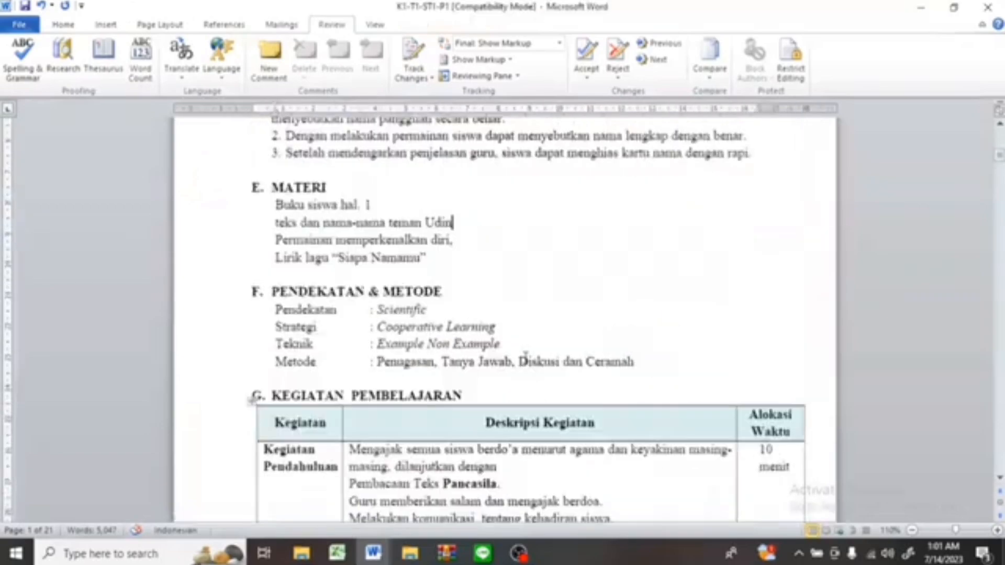
pyautogui.scroll(20, 525, 356)
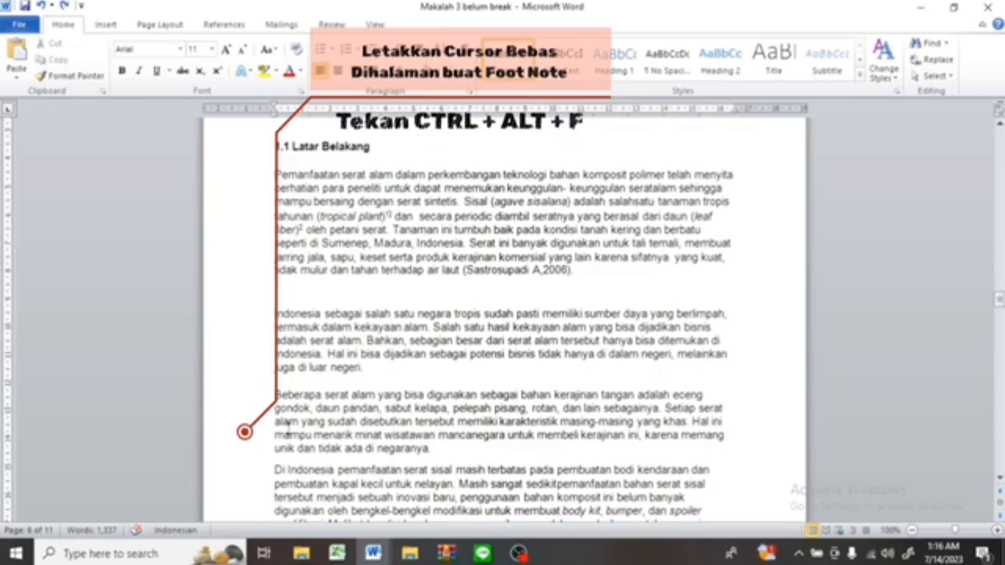
# Insert a footnote at the cursor position.
pyautogui.hotkey('ctrl', 'alt', 'f')
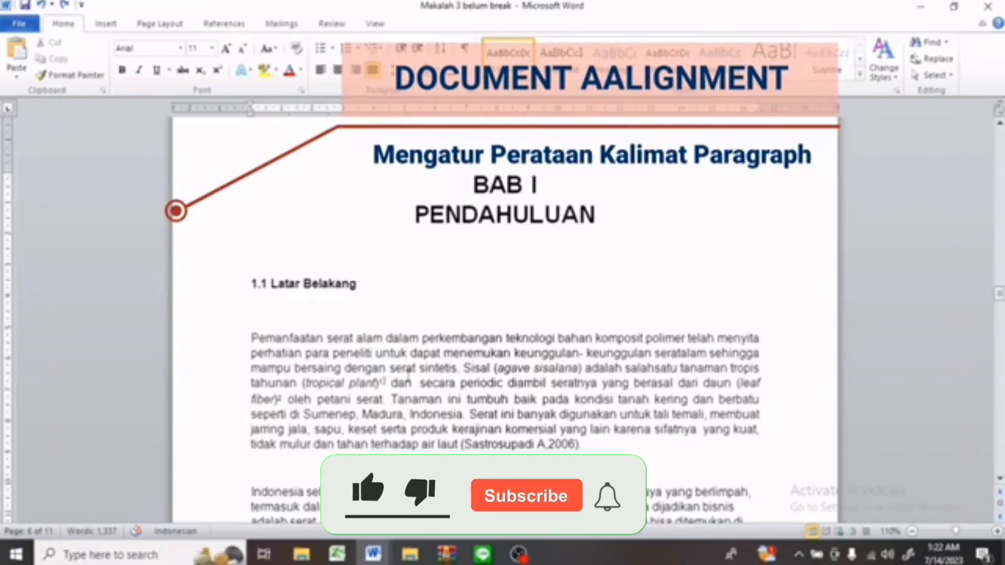
# Select the first paragraph under 1.1 Latar Belakang and align it left.
pyautogui.hotkey('shift', 'Down')
pyautogui.hotkey('shift', 'Down')
pyautogui.hotkey('shift', 'Down')
pyautogui.hotkey('shift', 'Down')
pyautogui.hotkey('shift', 'Down')
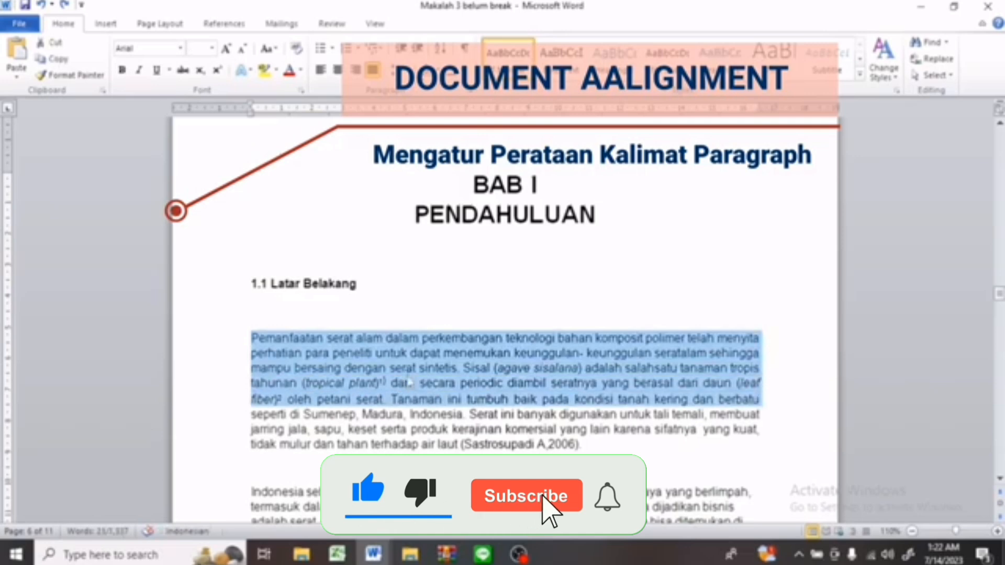
pyautogui.hotkey('shift', 'Down')
pyautogui.hotkey('shift', 'Down')
pyautogui.hotkey('shift', 'Down')
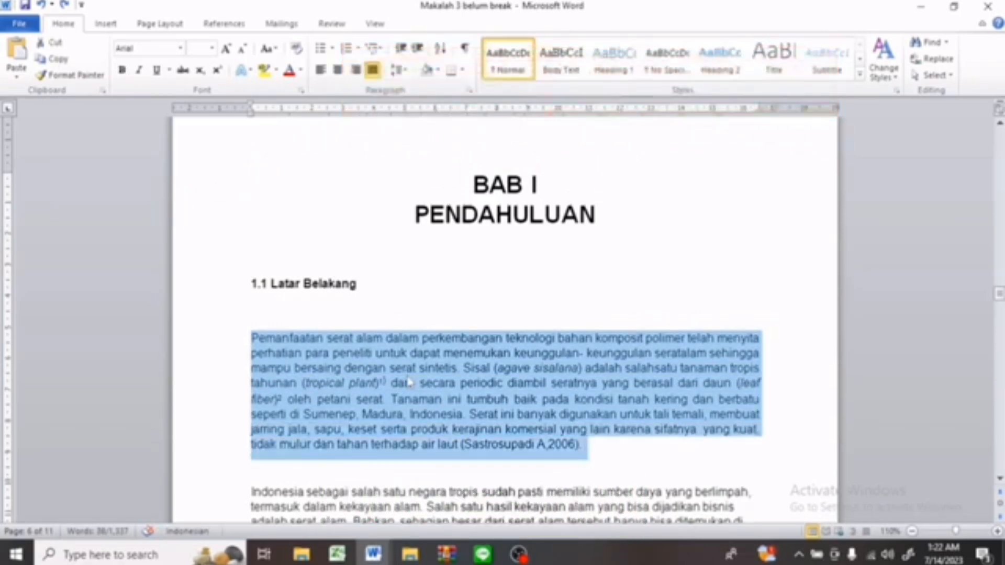
pyautogui.hotkey('ctrl', 'l')
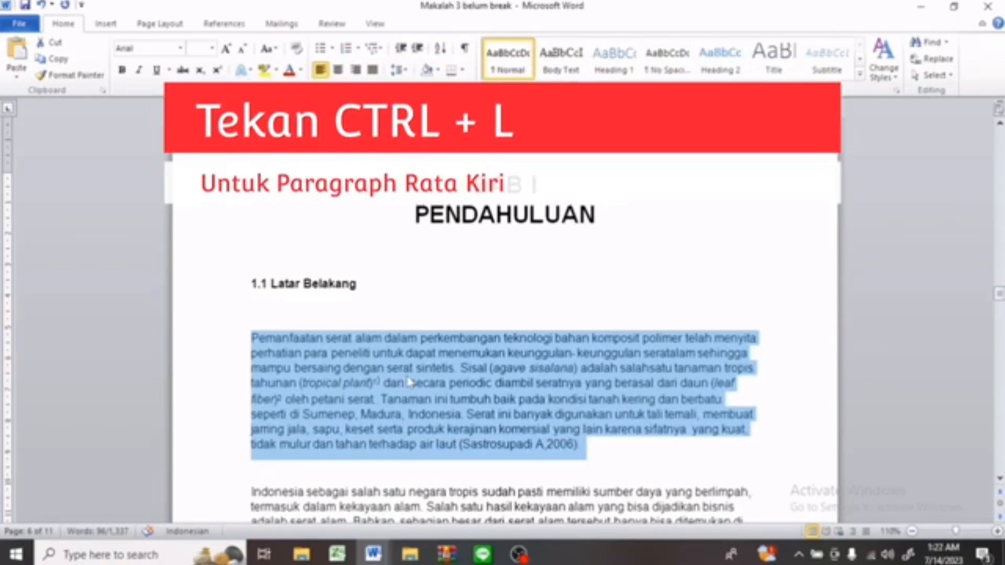
# Justify the selected first paragraph under 1.1 Latar Belakang.
pyautogui.hotkey('ctrl', 'r')
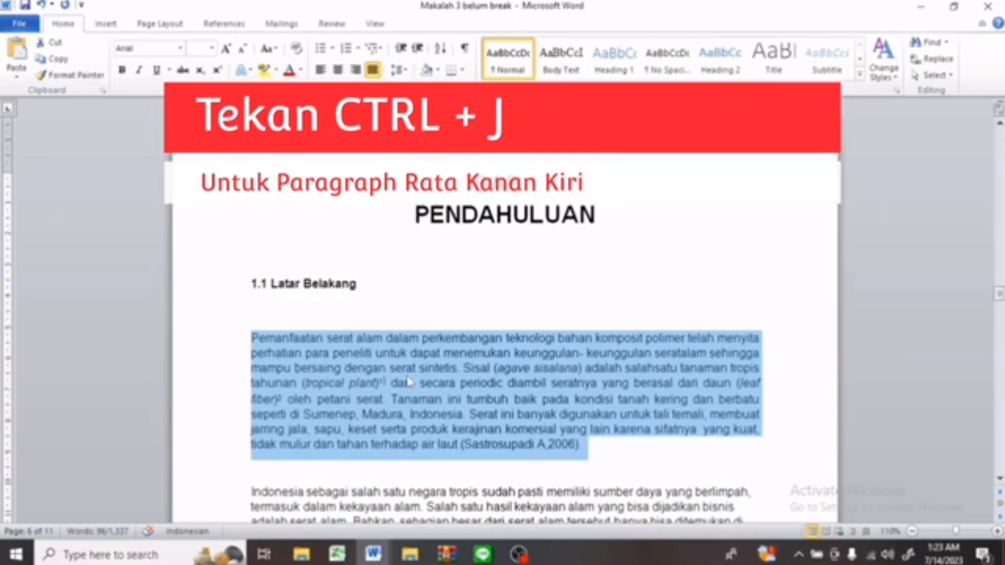
pyautogui.hotkey('ctrl', 'e')
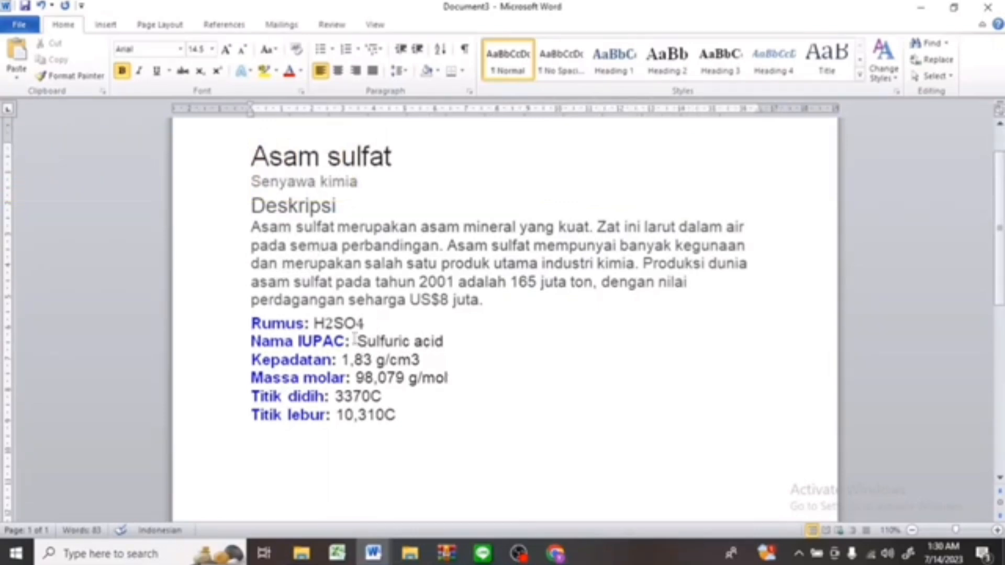
# Format the 2 and the 4 in the formula H2SO4 as subscript.
pyautogui.click(334, 325)
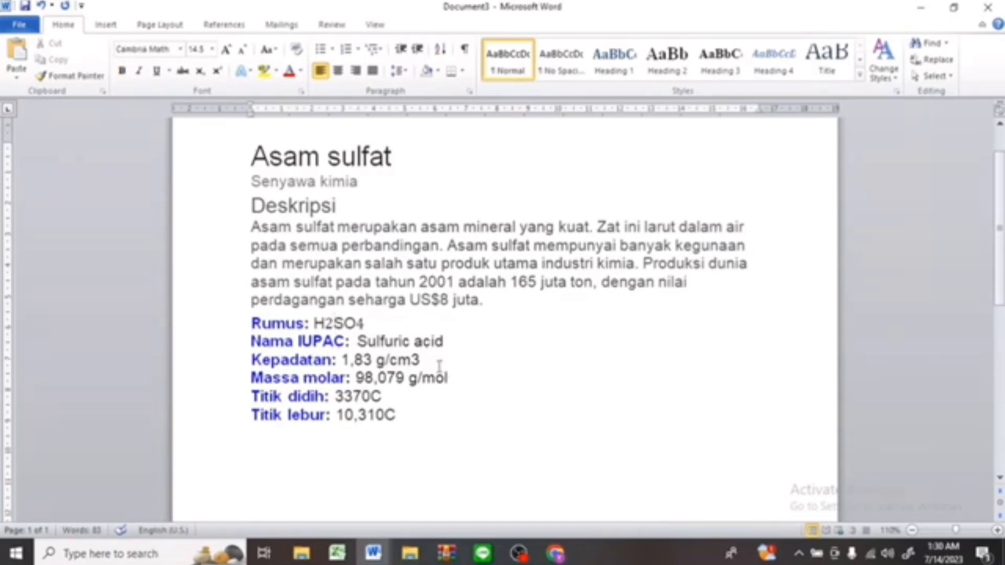
pyautogui.hotkey('shift', 'Left')
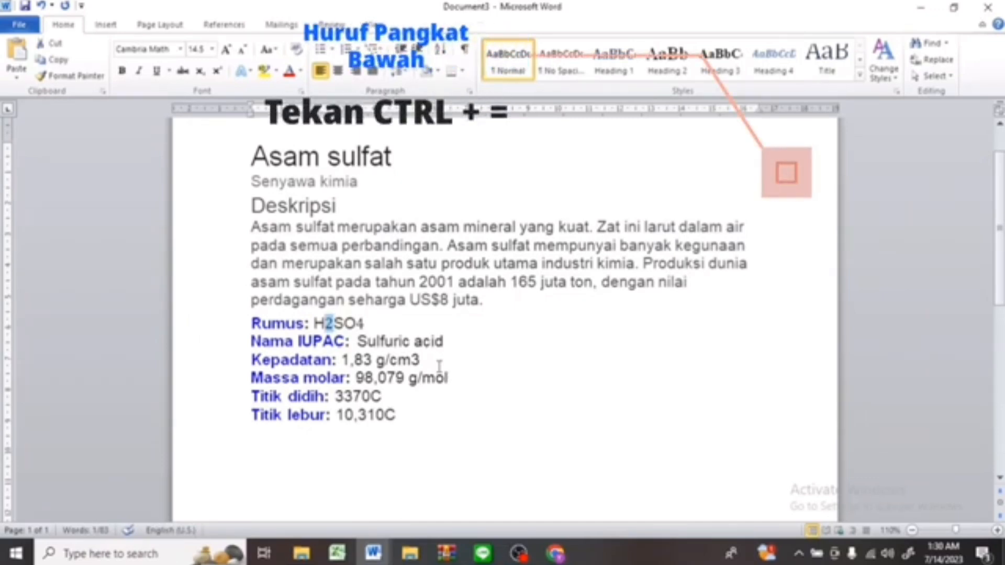
pyautogui.hotkey('ctrl', '=')
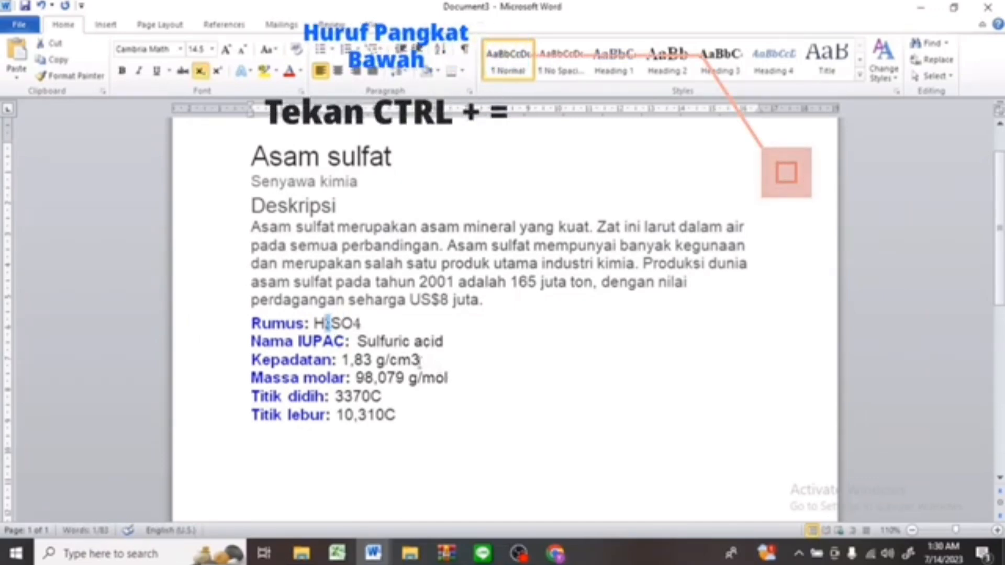
pyautogui.click(361, 322)
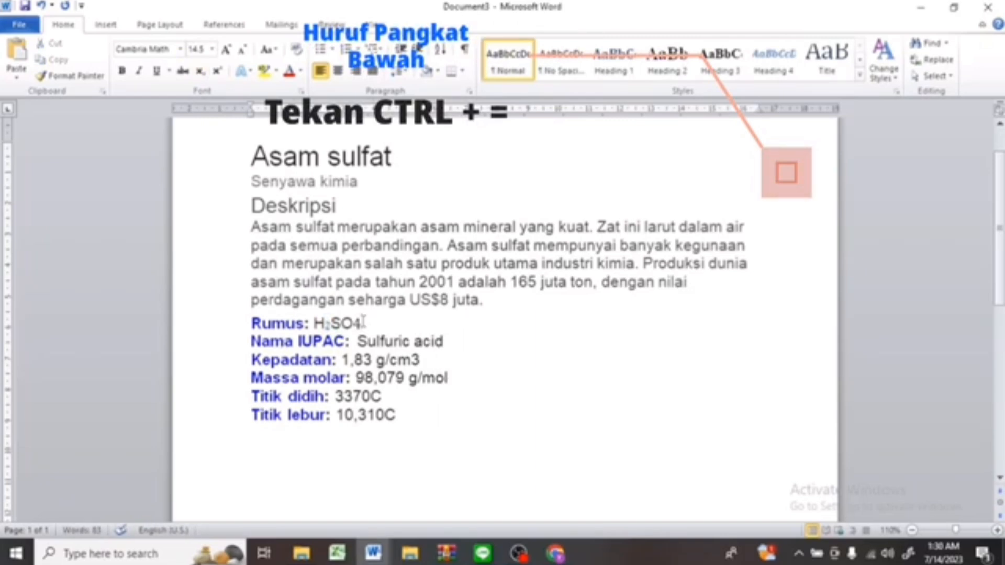
pyautogui.hotkey('shift', 'Left')
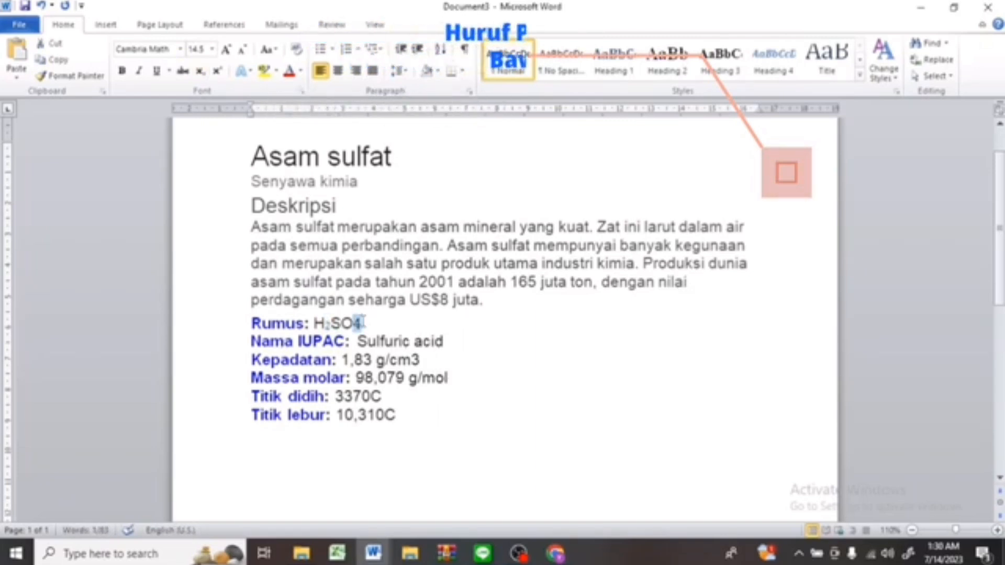
pyautogui.hotkey('ctrl', '=')
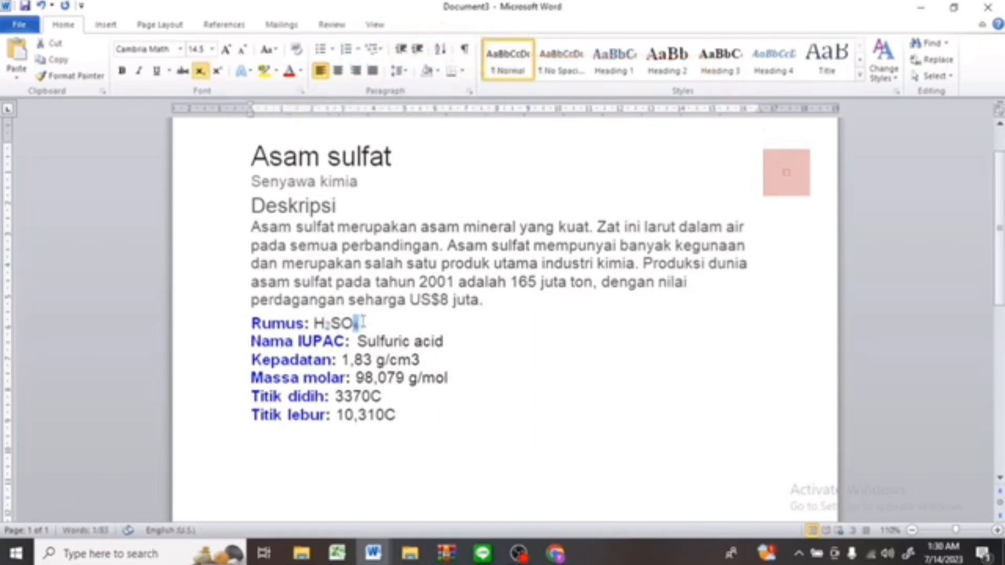
# Format the 3 in g/cm3 on the Kepadatan line as superscript.
pyautogui.click(426, 358)
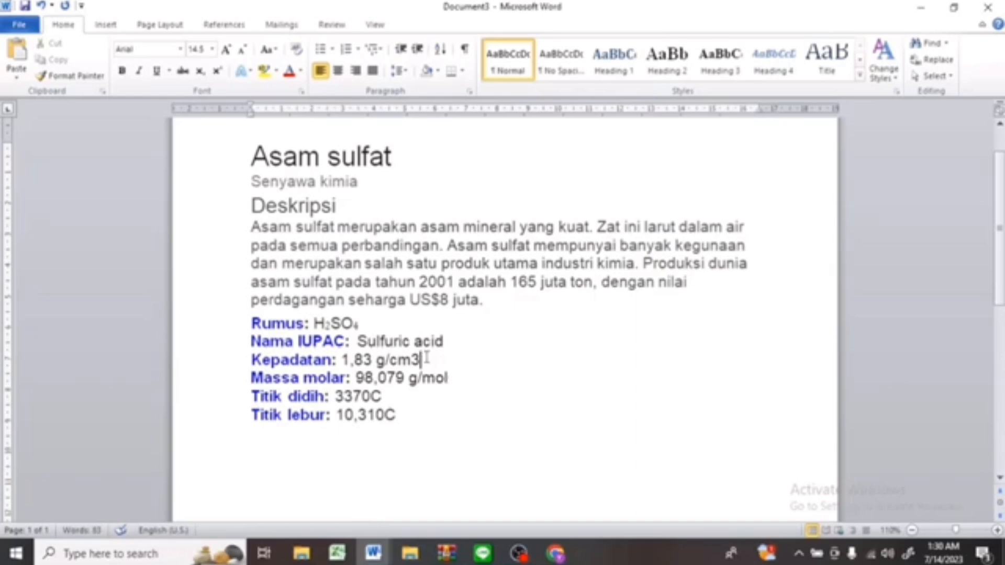
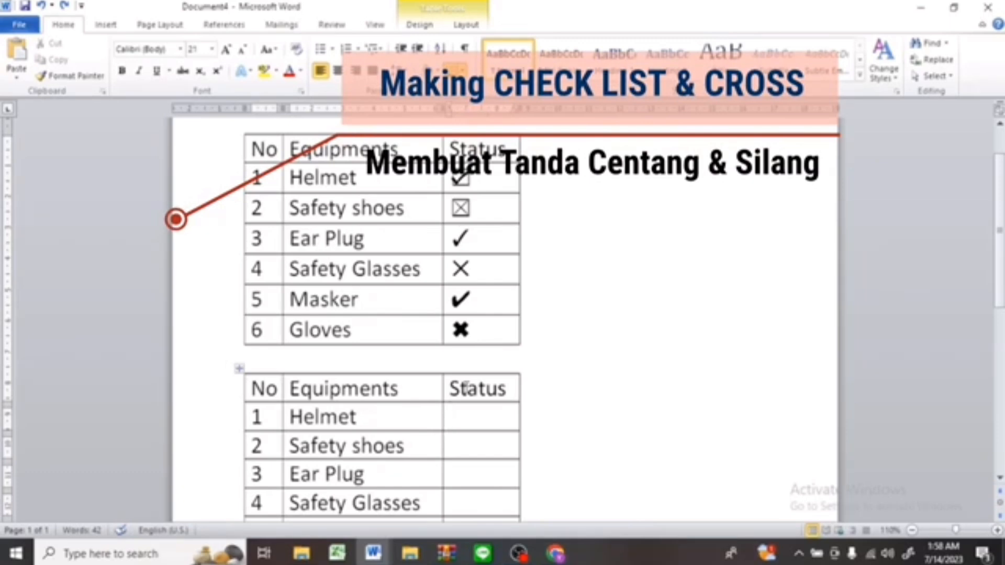
# Insert a boxed check mark (2611) in Helmet's Status cell and a boxed cross (2612) in Safety shoes' Status cell.
pyautogui.scroll(-5, 466, 387)
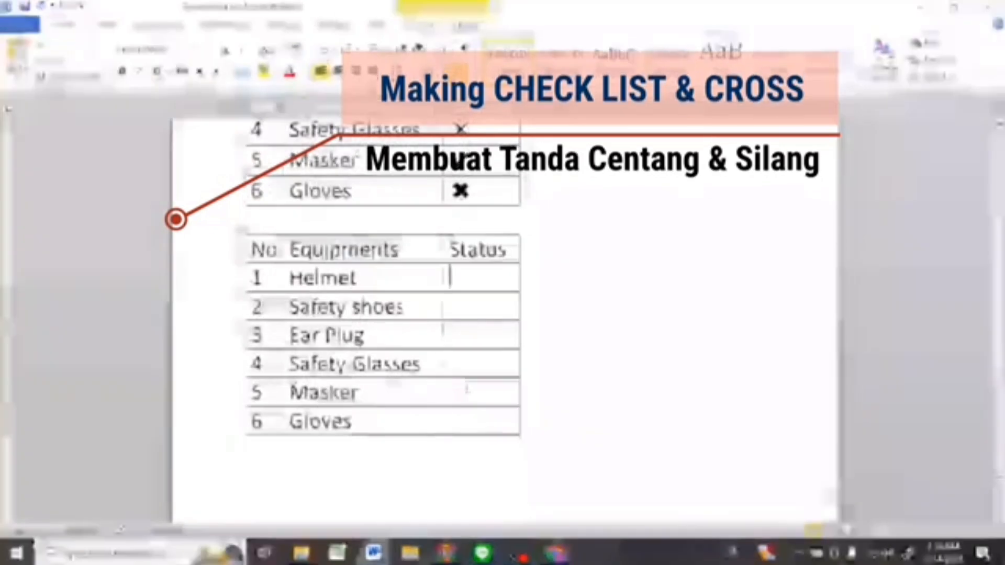
pyautogui.write('2611')
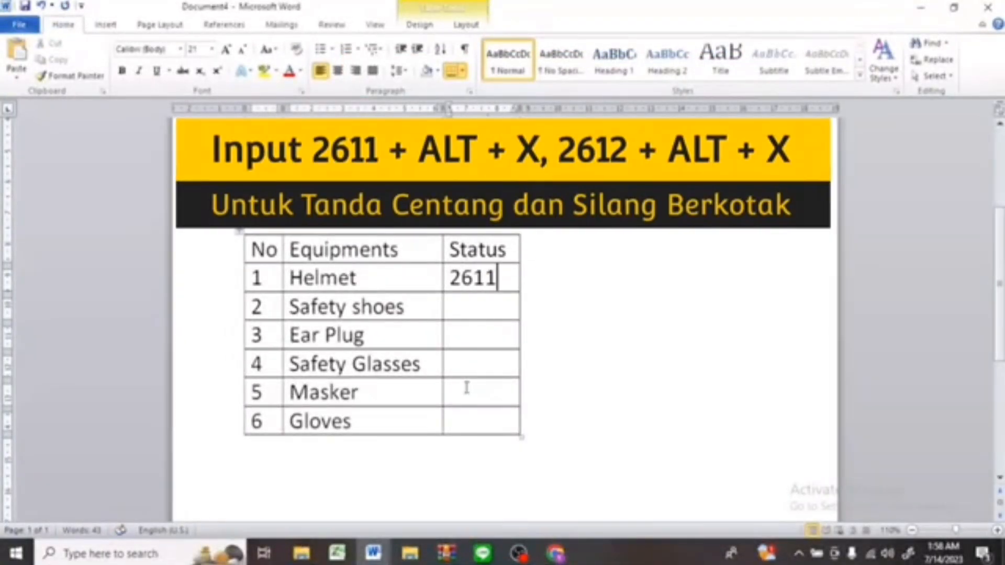
pyautogui.hotkey('alt', 'x')
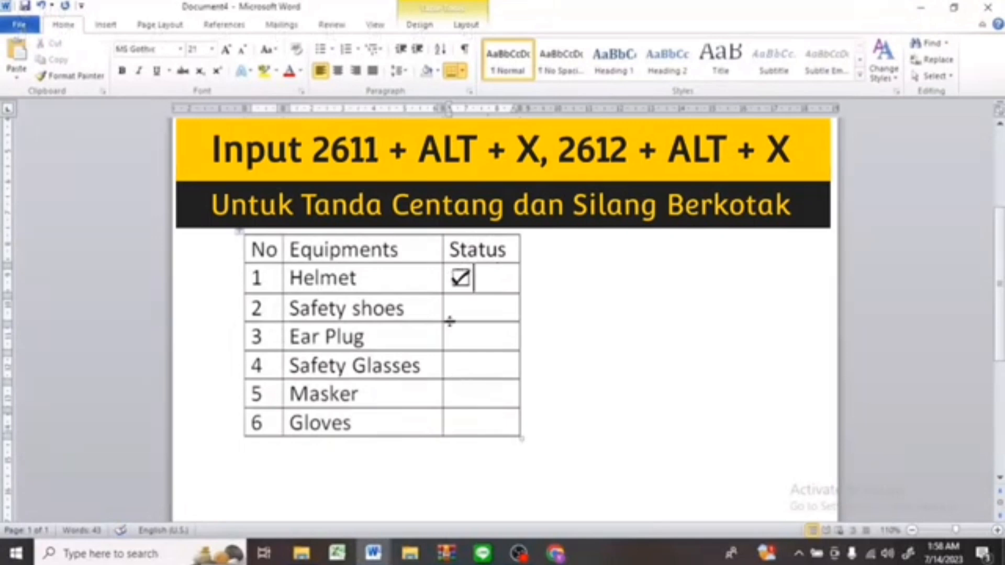
pyautogui.click(471, 311)
pyautogui.write('2612')
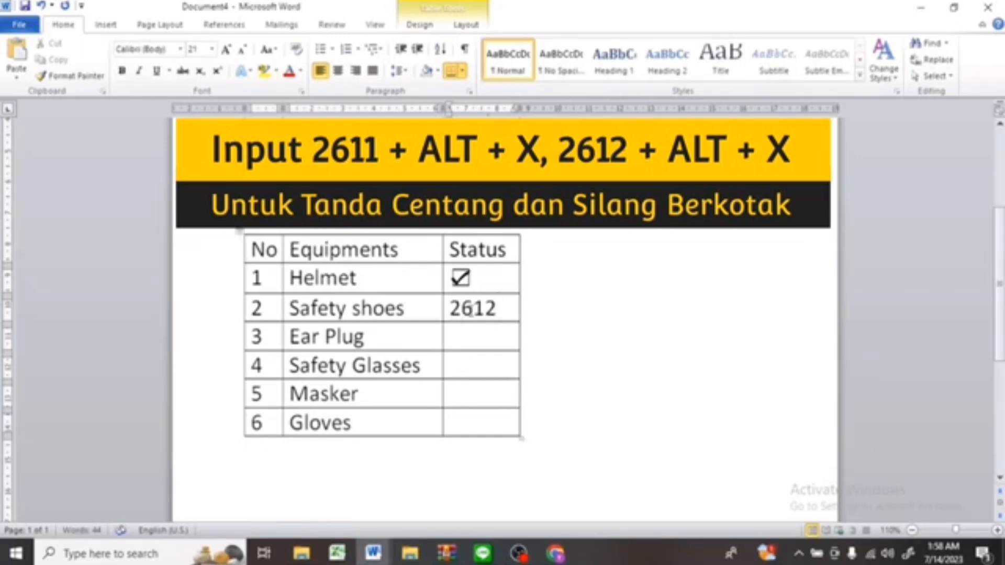
pyautogui.hotkey('alt', 'x')
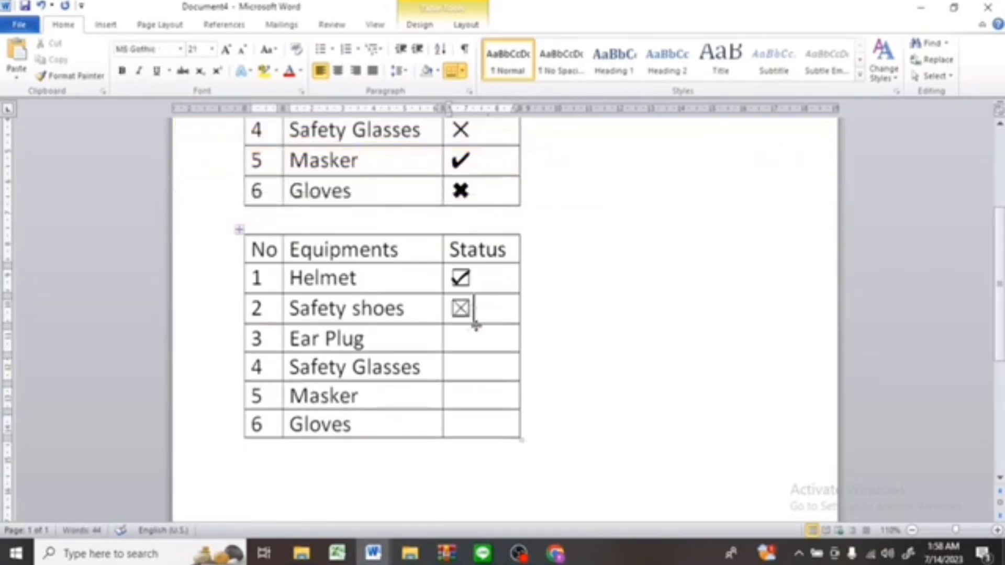
# Insert a plain check mark (2713) for Ear Plug and a plain cross (2715) for Safety Glasses in the Status column.
pyautogui.click(472, 336)
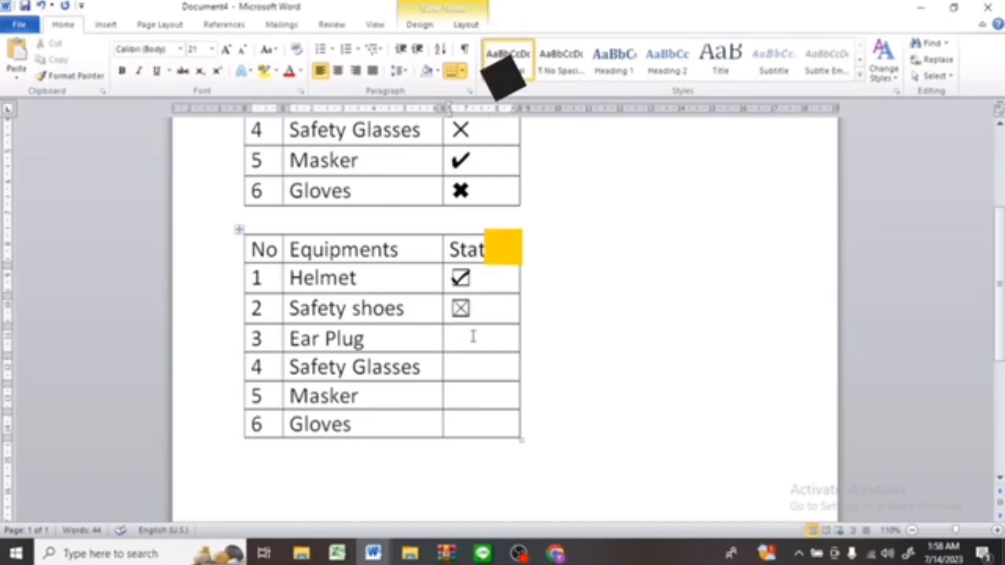
pyautogui.write('2713')
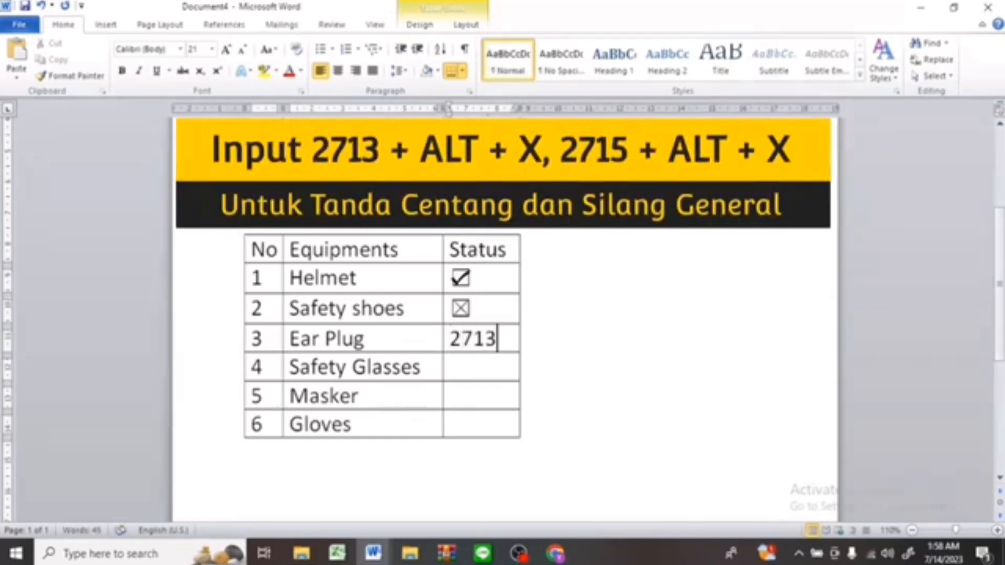
pyautogui.hotkey('alt', 'x')
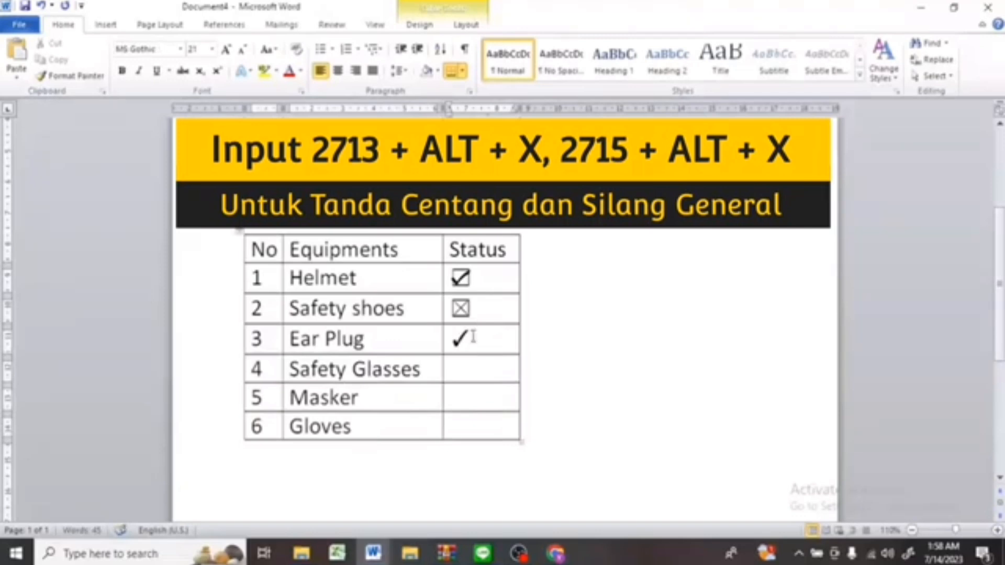
pyautogui.click(471, 365)
pyautogui.write('27')
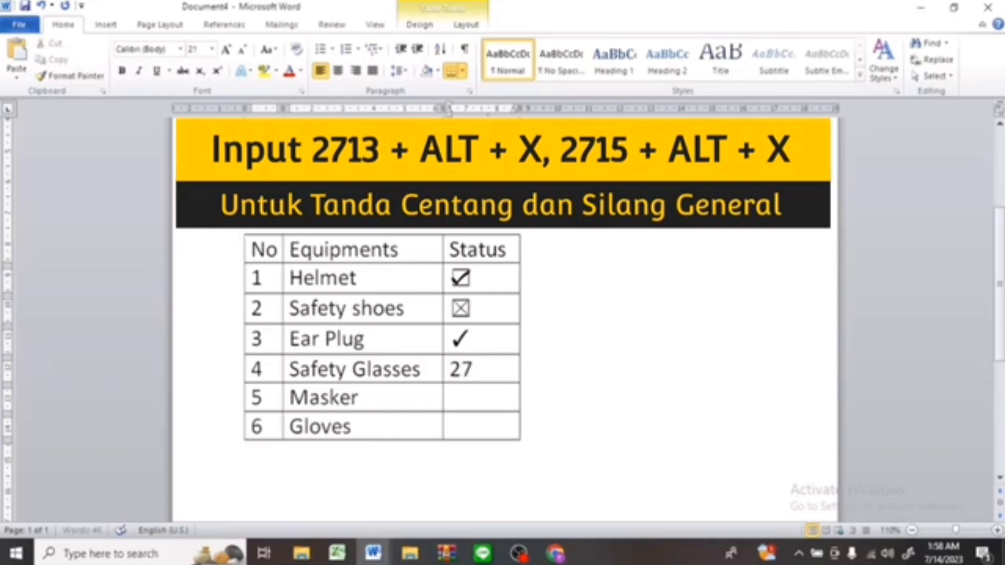
pyautogui.write('15')
pyautogui.hotkey('alt', 'x')
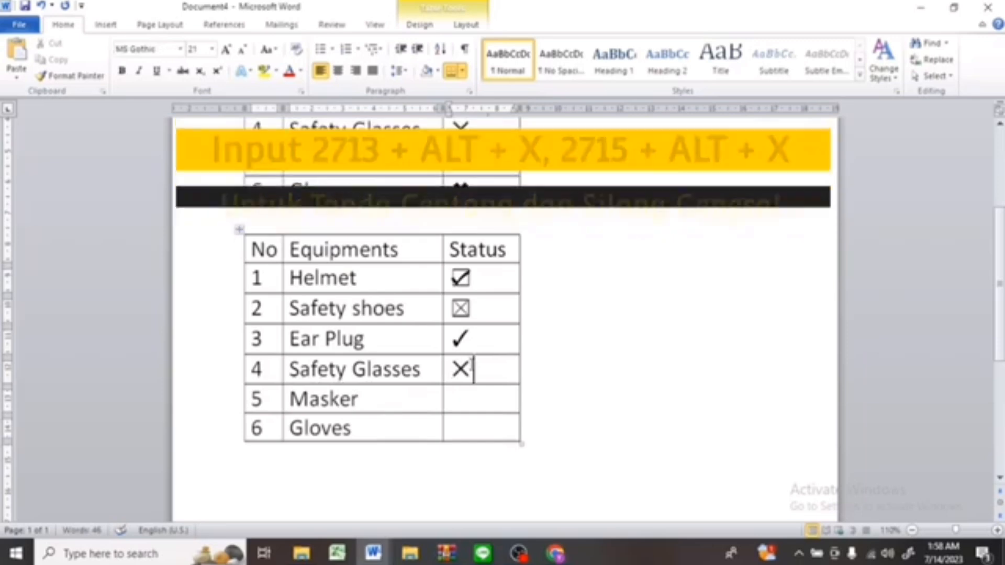
# Insert a heavy check mark (2714) for Masker and a heavy cross (2716) for Gloves in the Status column.
pyautogui.click(470, 397)
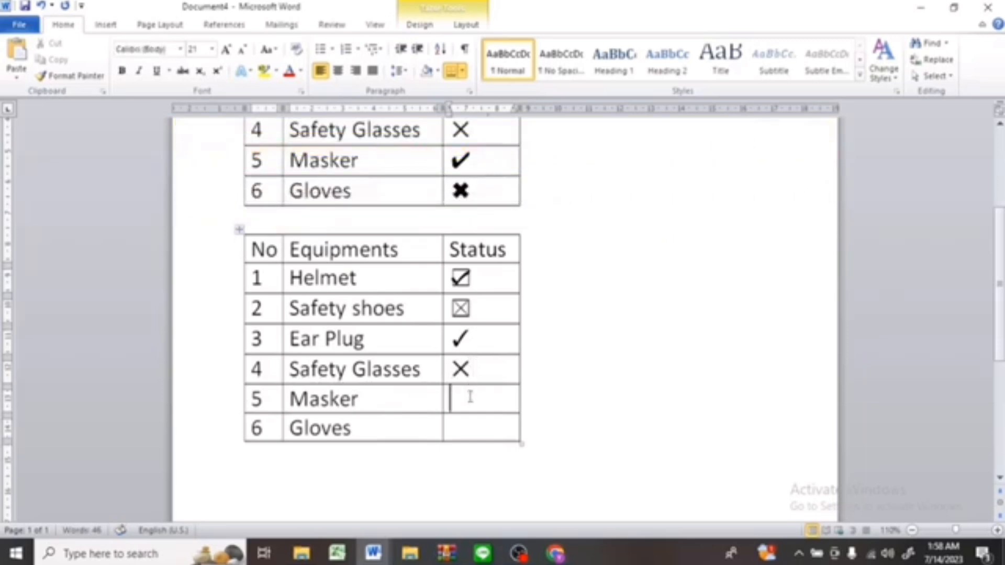
pyautogui.write('2')
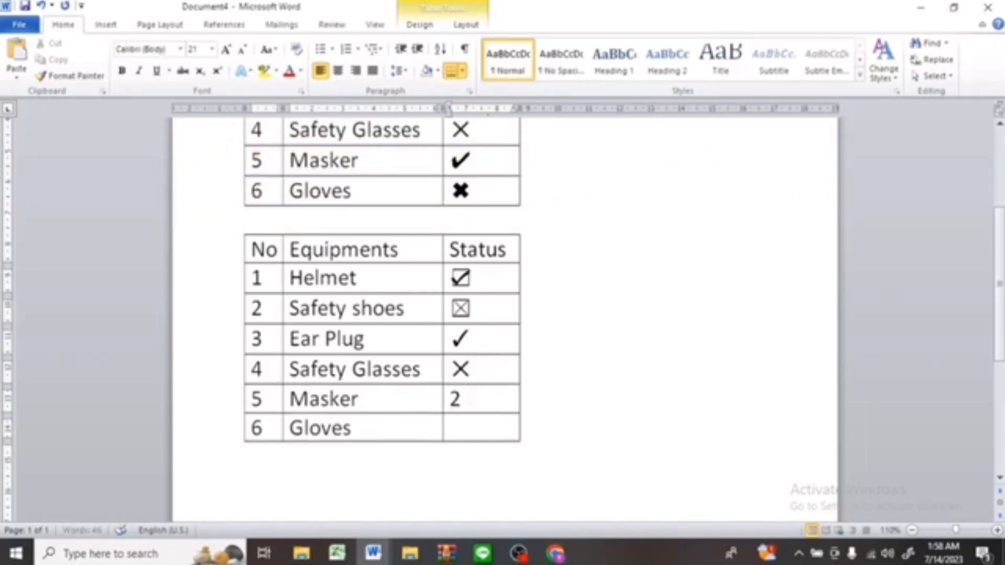
pyautogui.write('714')
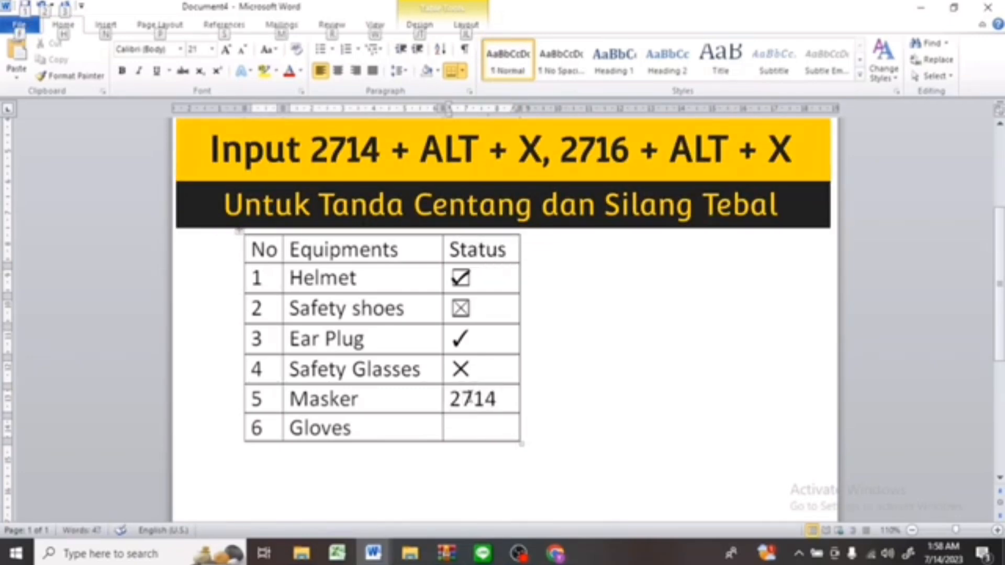
pyautogui.hotkey('alt', 'x')
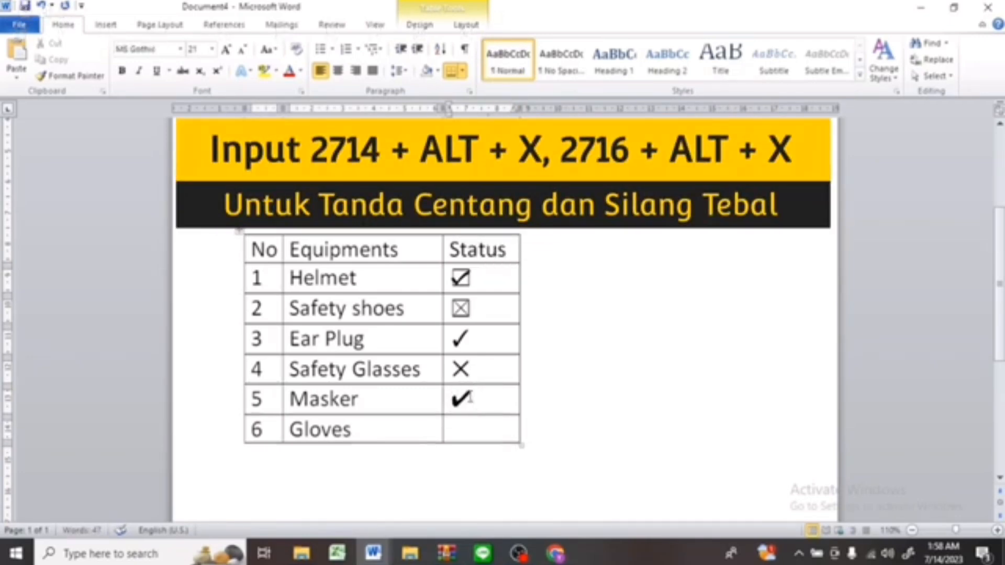
pyautogui.click(468, 428)
pyautogui.write('27')
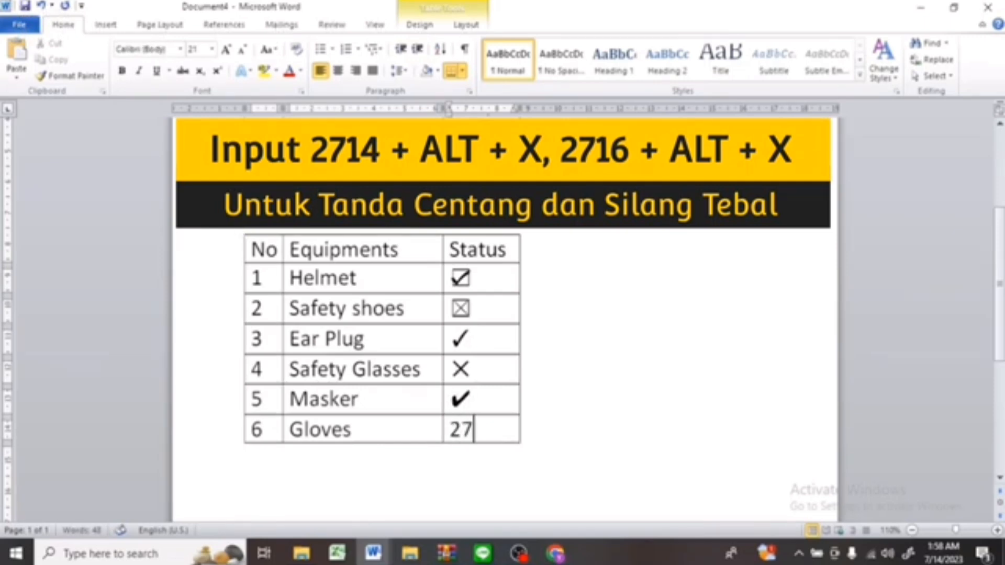
pyautogui.write('16')
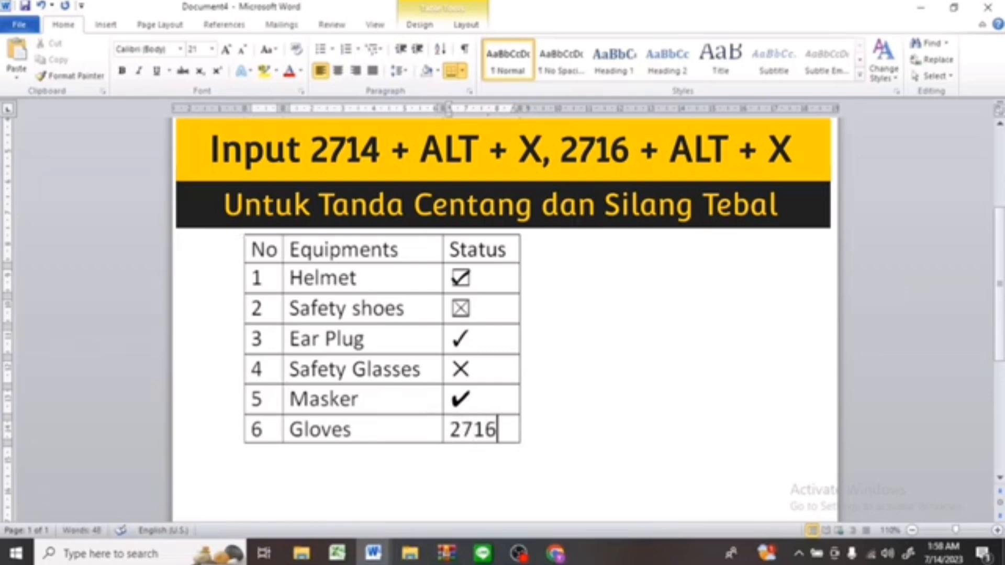
pyautogui.hotkey('alt', 'x')
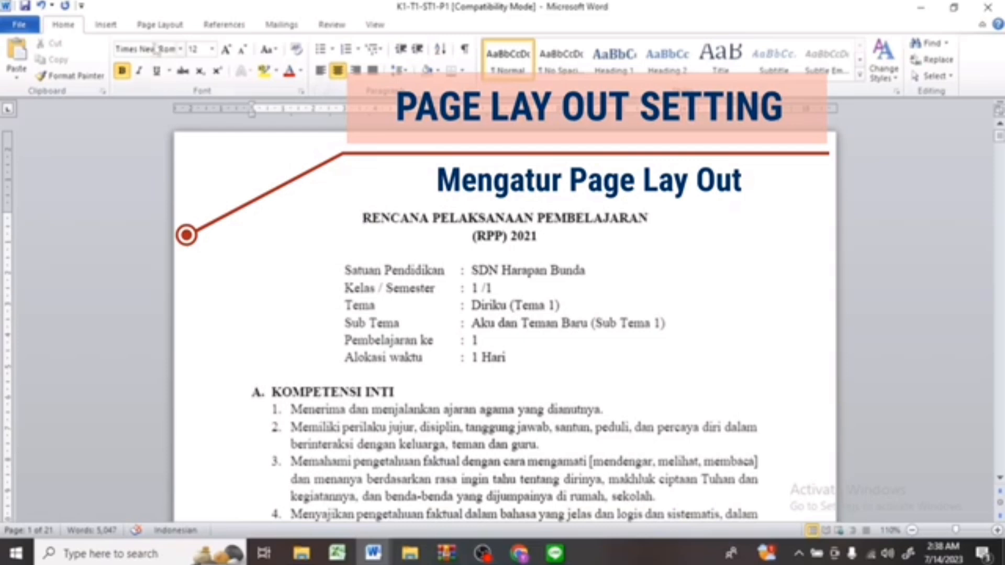
# Open the Page Setup dialog through Custom Margins and again from the ruler, cancelling it both times.
pyautogui.click(160, 24)
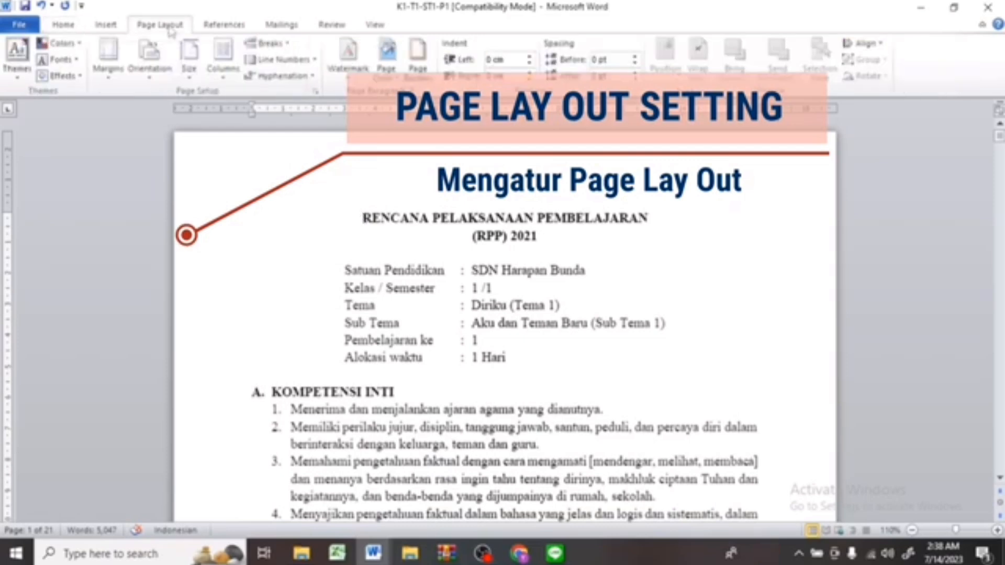
pyautogui.click(115, 79)
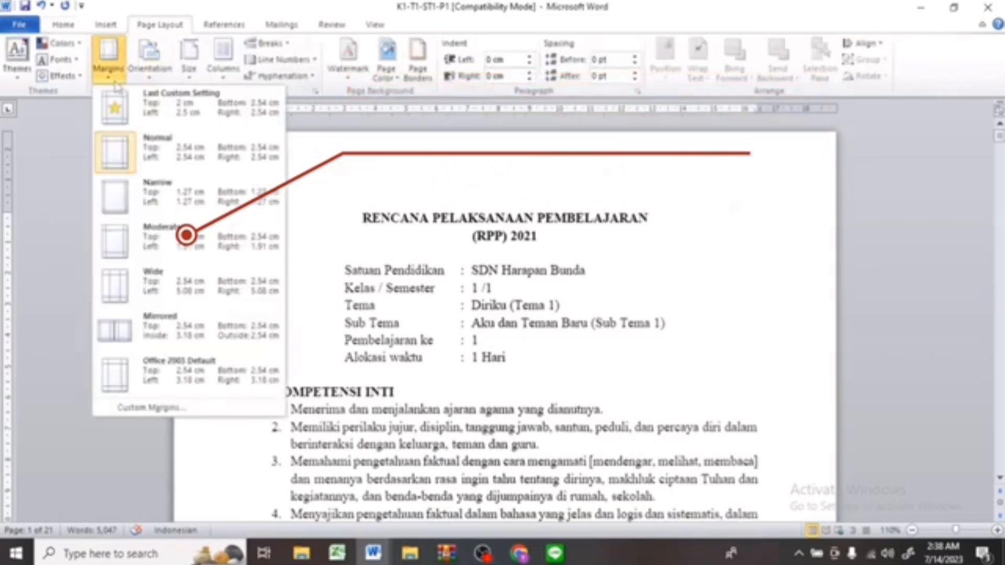
pyautogui.click(214, 409)
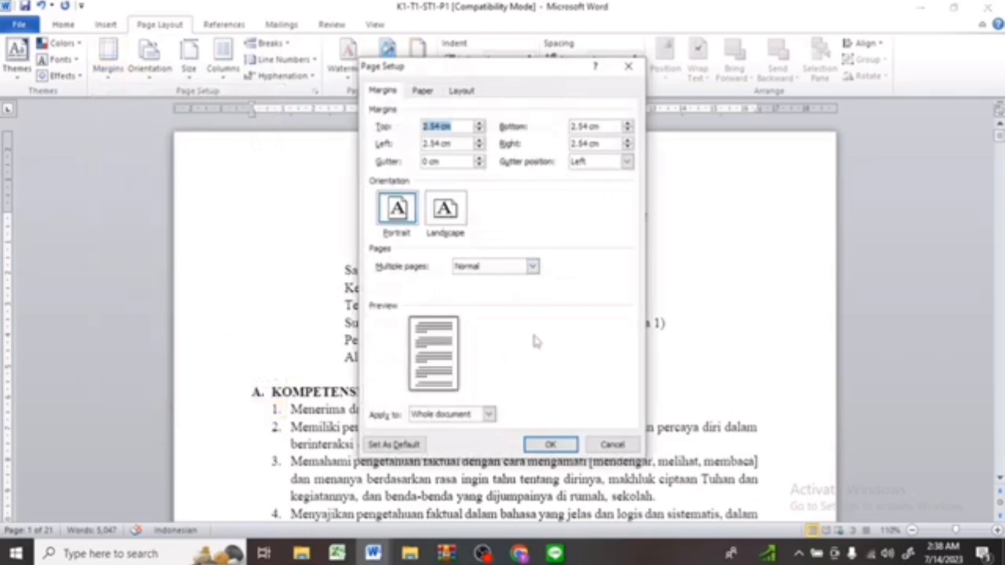
pyautogui.click(614, 445)
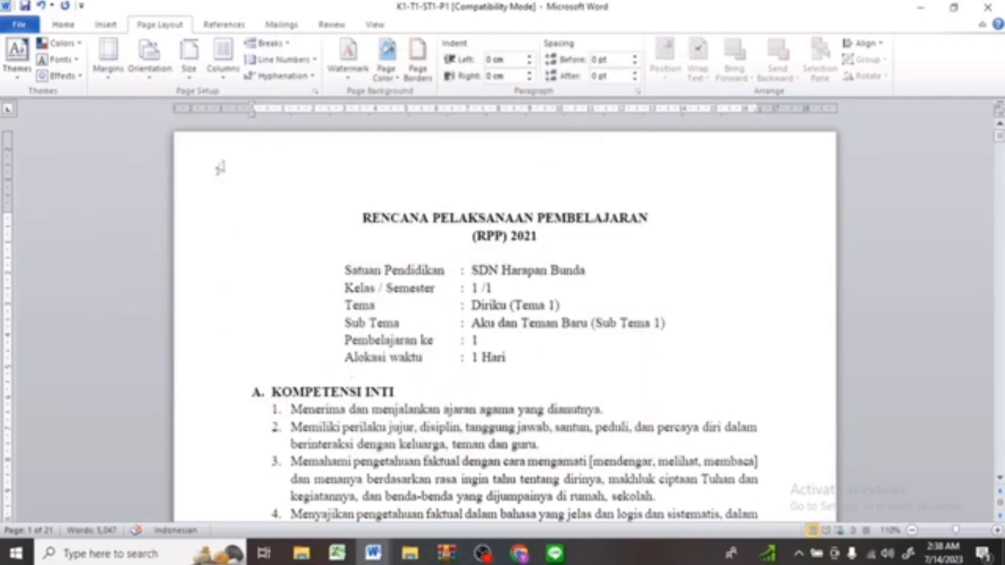
pyautogui.doubleClick(220, 110)
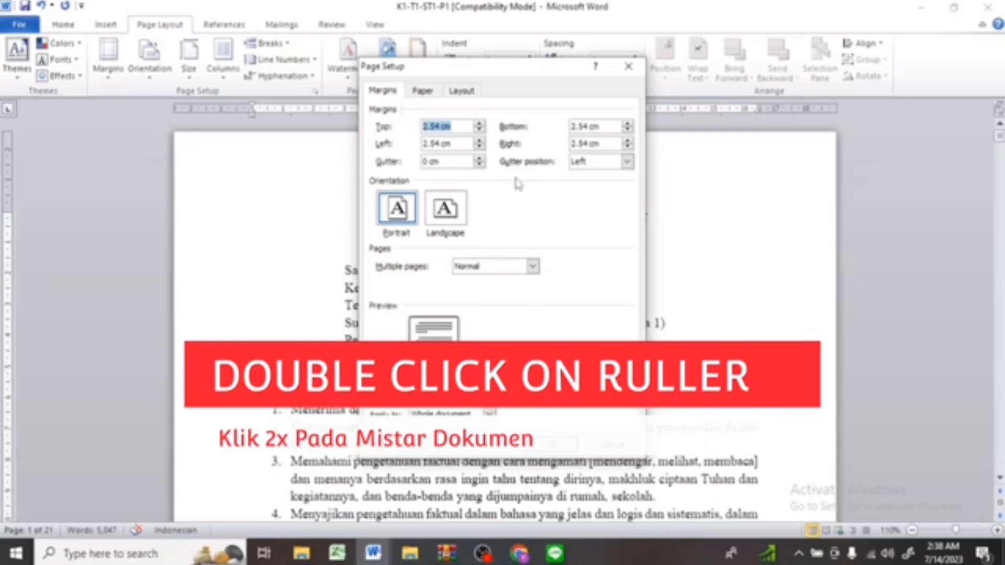
pyautogui.click(626, 445)
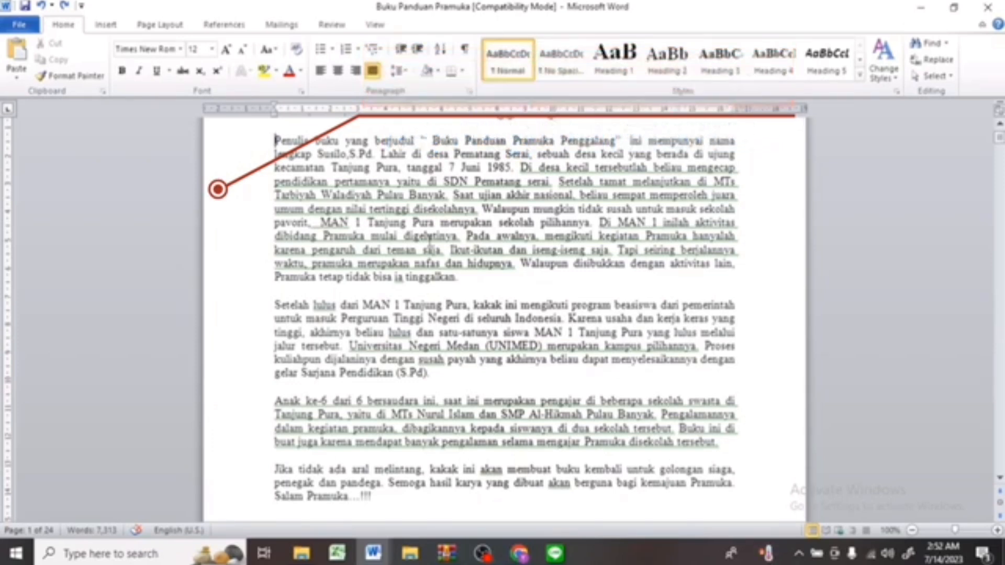
# Indent the first lines of the first three paragraphs with tabs and undo all three indents.
pyautogui.press('Tab')
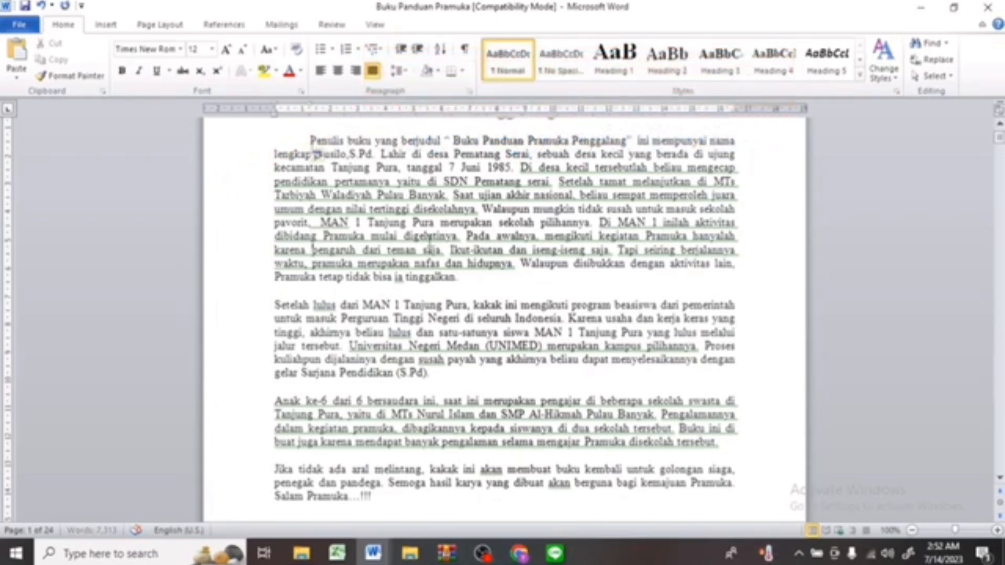
pyautogui.click(311, 305)
pyautogui.press('Tab')
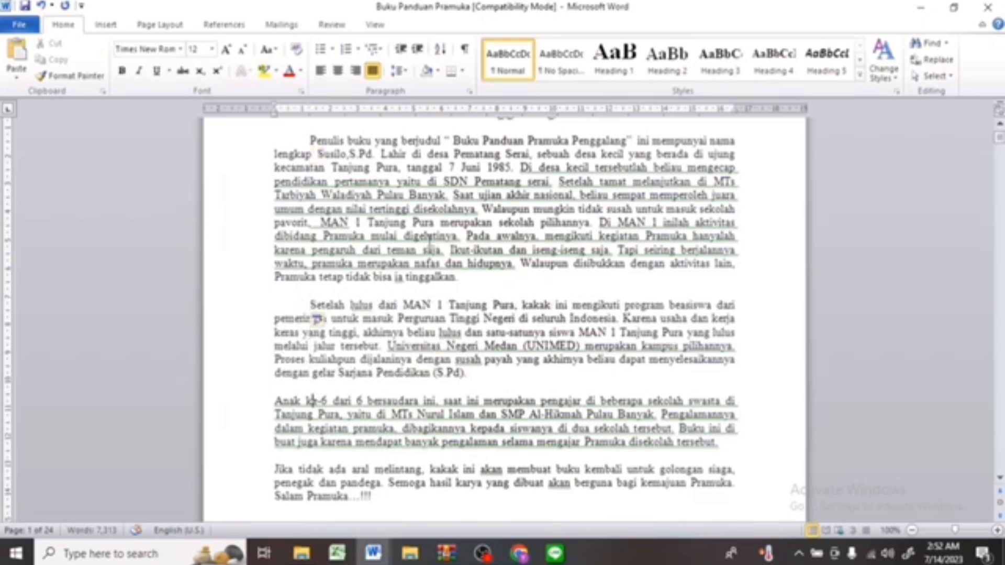
pyautogui.click(276, 401)
pyautogui.press('Tab')
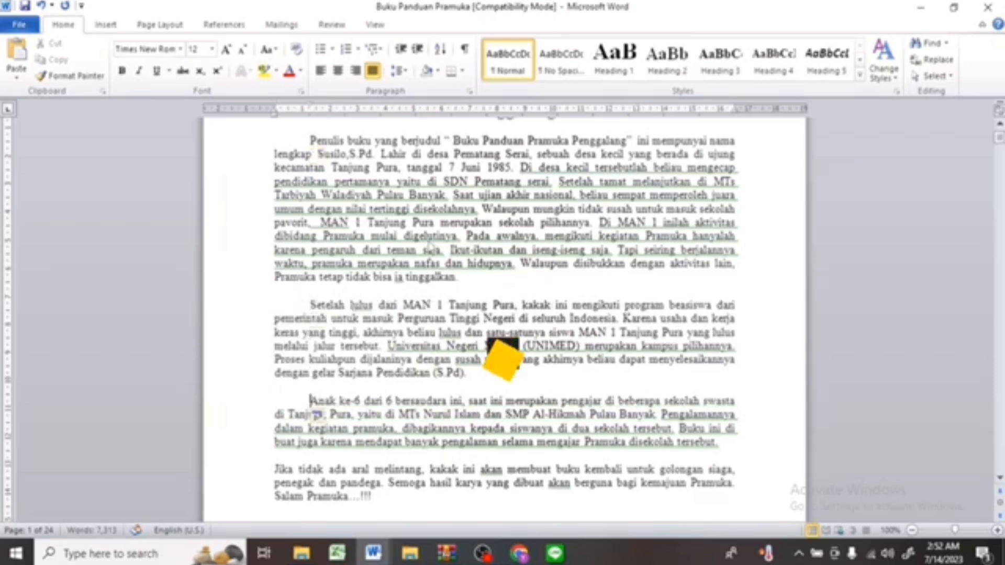
pyautogui.hotkey('ctrl', 'z')
pyautogui.hotkey('ctrl', 'z')
pyautogui.hotkey('ctrl', 'z')
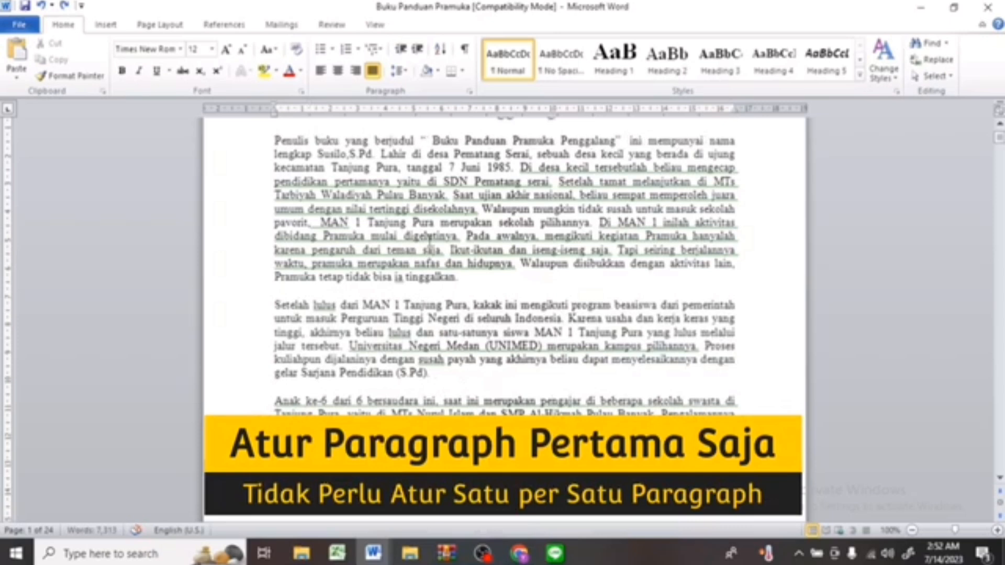
# Indent the first paragraph's first line and copy that formatting to the following paragraphs with Format Painter.
pyautogui.press('Tab')
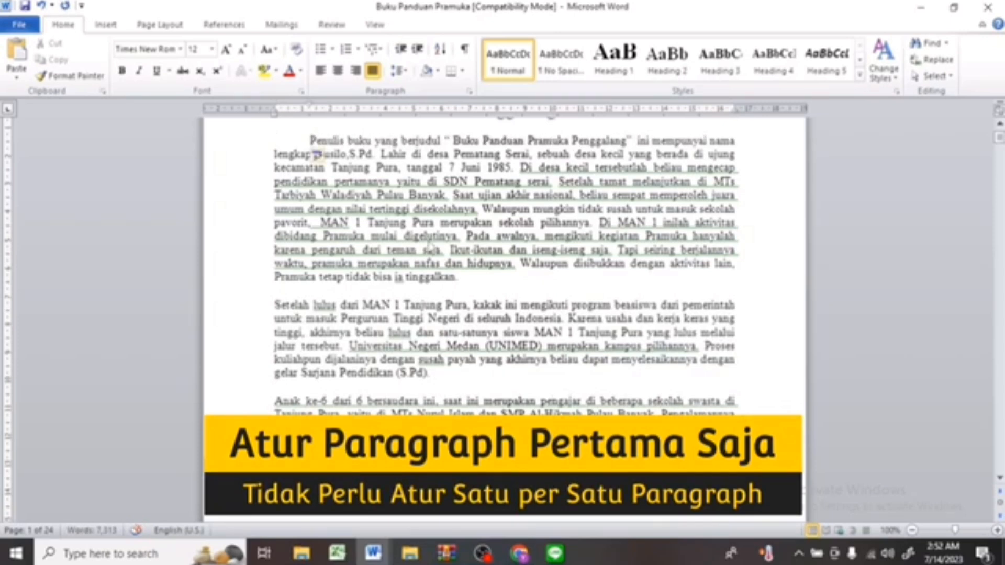
pyautogui.click(92, 79)
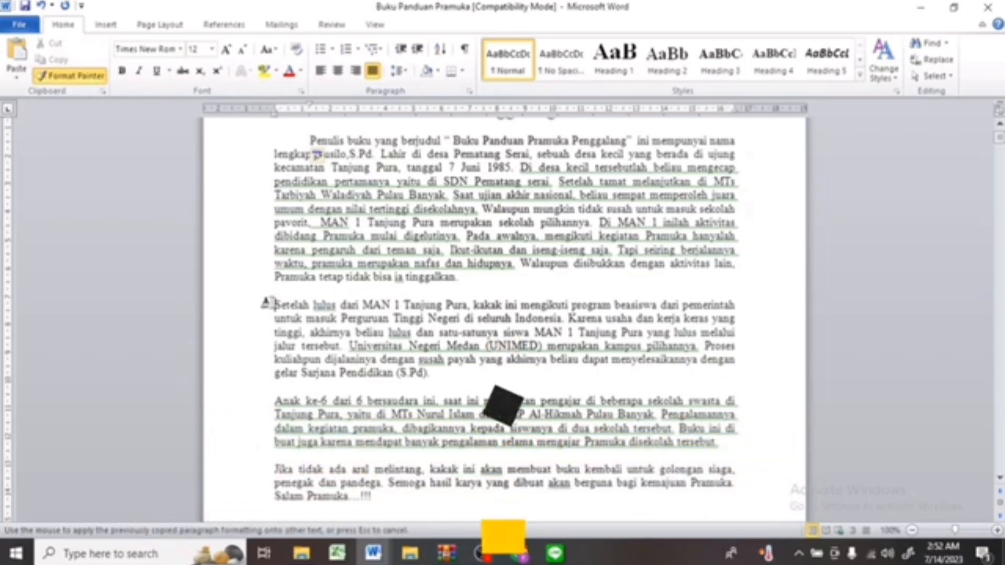
pyautogui.moveTo(274, 305)
pyautogui.mouseDown()
pyautogui.moveTo(733, 332)
pyautogui.moveTo(735, 412)
pyautogui.moveTo(423, 499)
pyautogui.mouseUp()
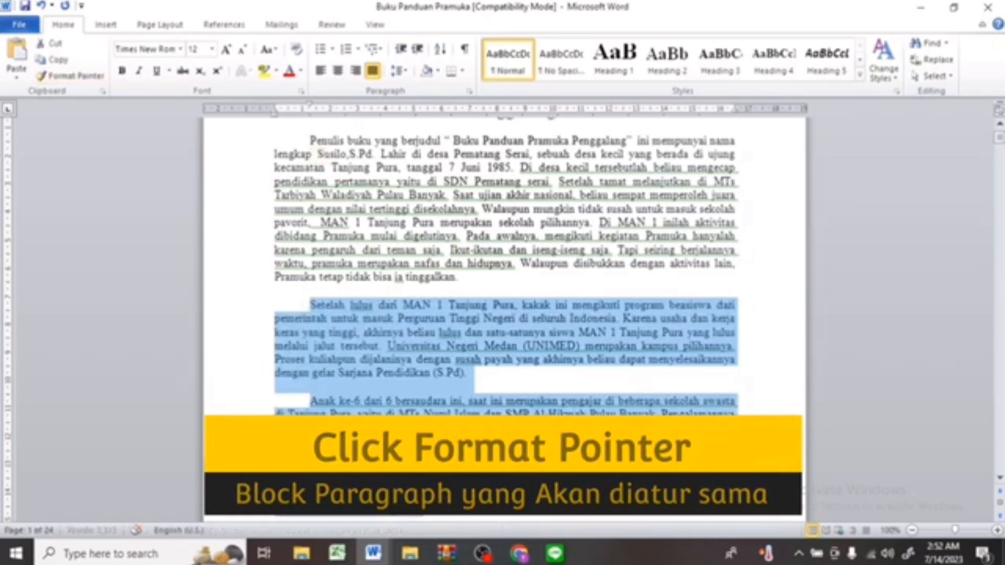
pyautogui.click(542, 245)
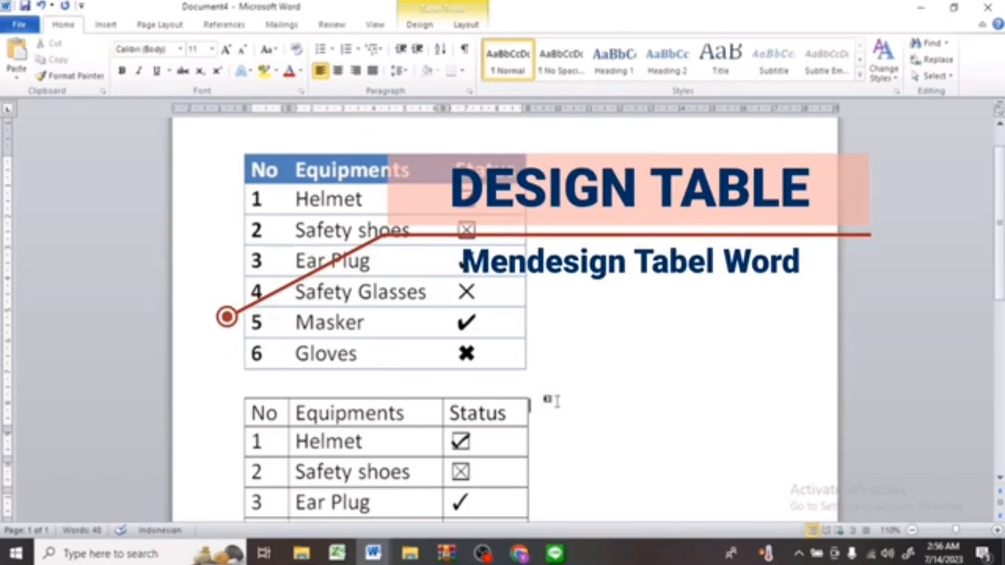
# Select the whole lower check-list table and open its table design options.
pyautogui.click(238, 390)
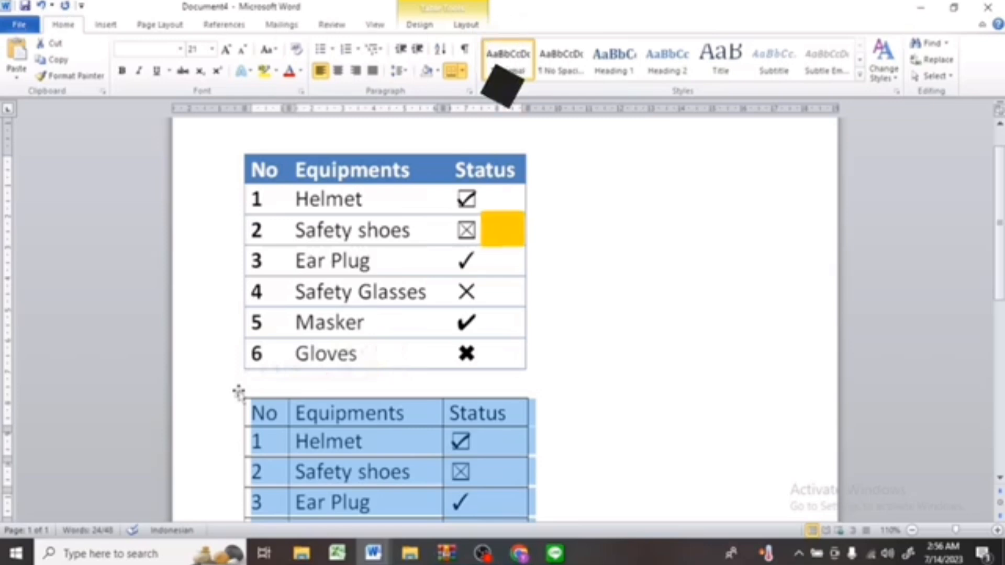
pyautogui.hotkey('alt', 'j')
pyautogui.press('t')
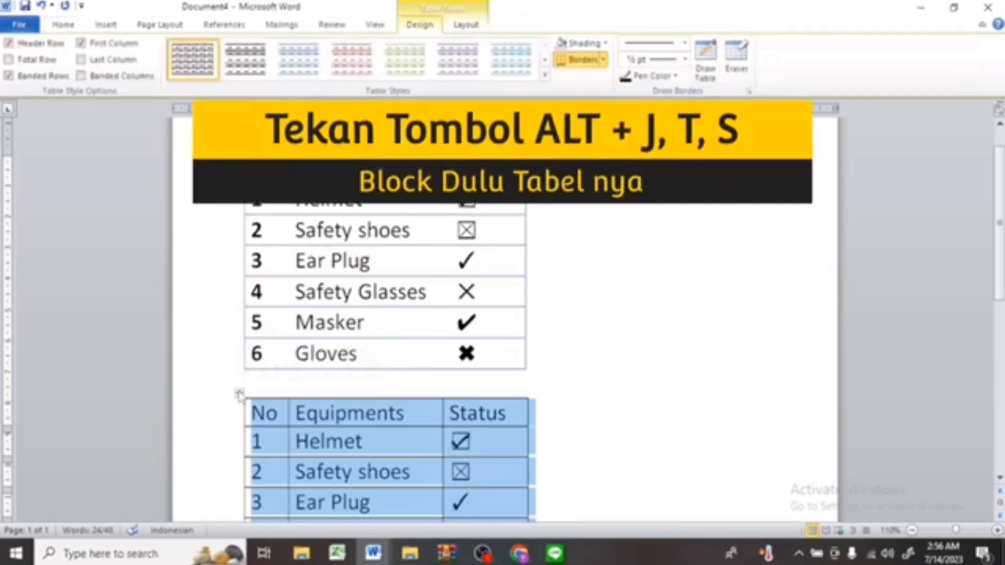
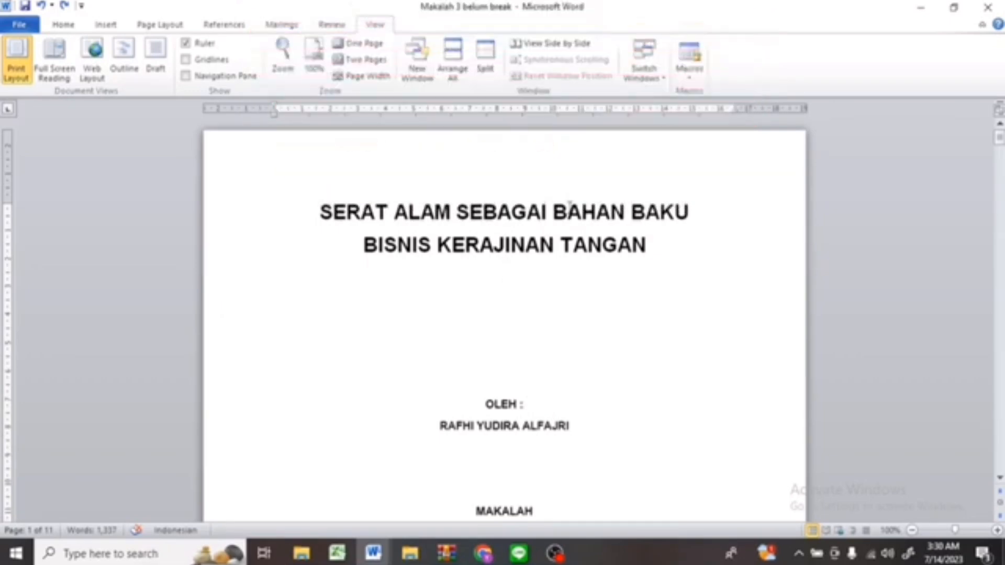
# Switch the document to Draft view and back to Print Layout view.
pyautogui.hotkey('ctrl', 'alt', 'n')
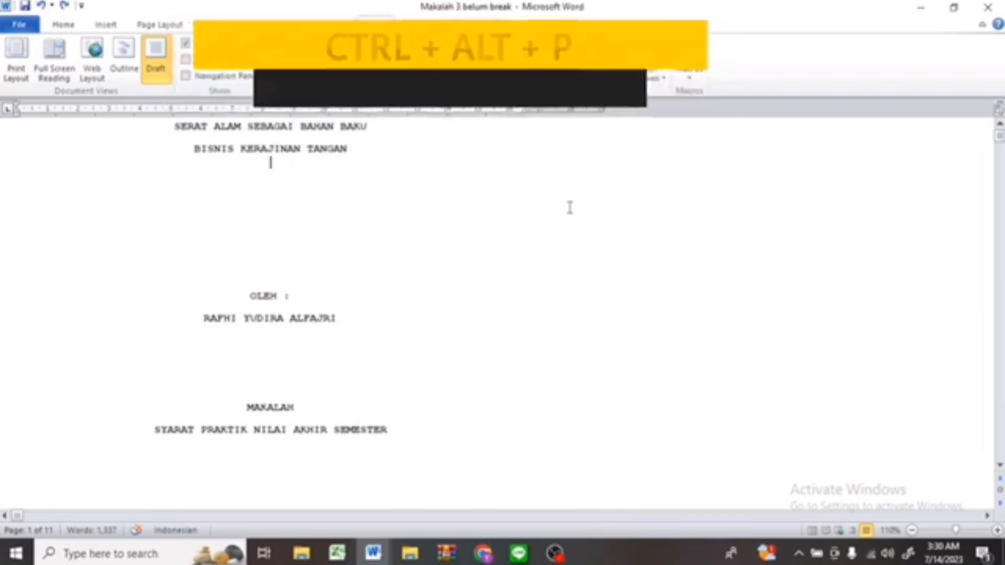
pyautogui.hotkey('ctrl', 'alt', 'p')
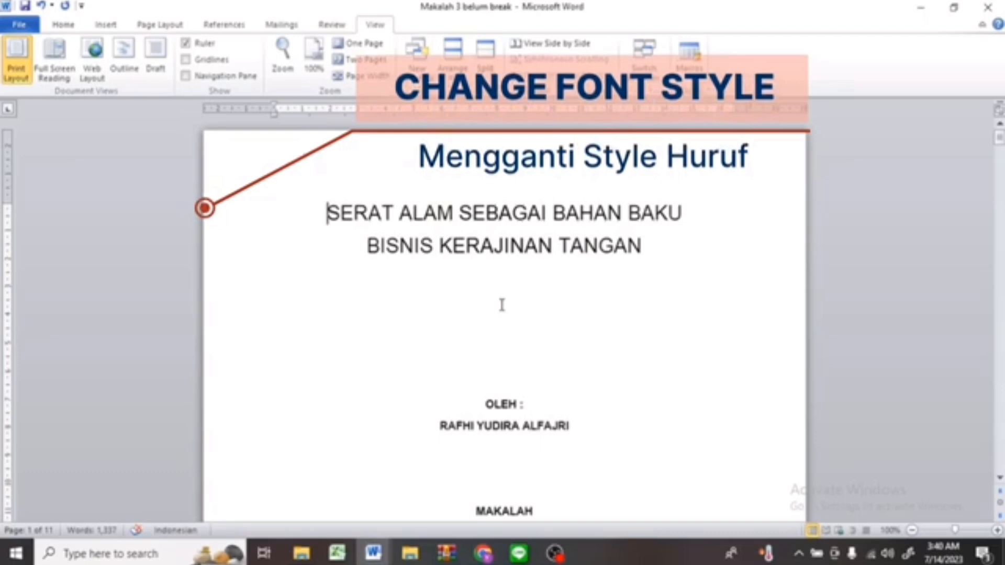
# Select both title lines and toggle bold on and off.
pyautogui.hotkey('shift', 'Down')
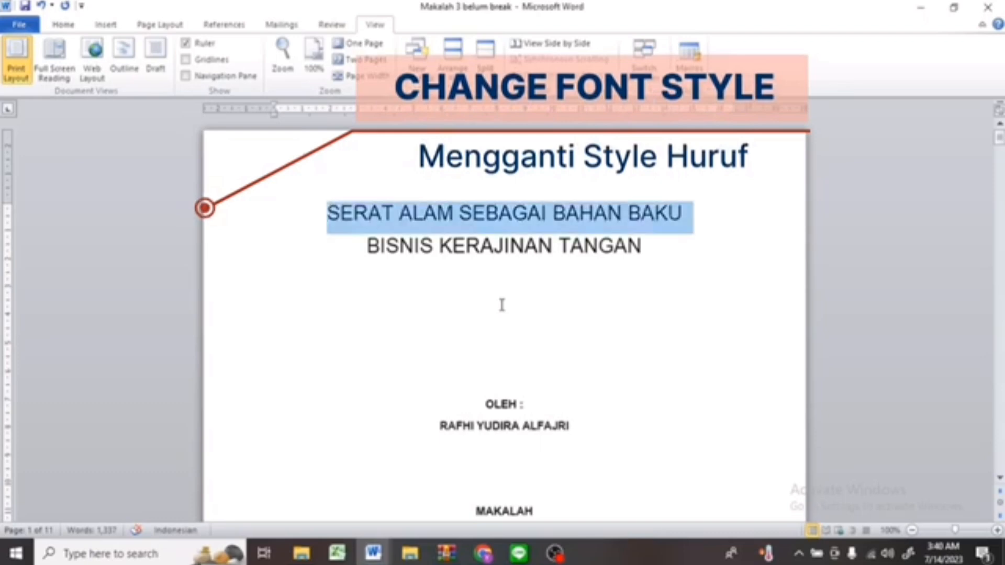
pyautogui.hotkey('shift', 'Down')
pyautogui.hotkey('shift', 'Down')
pyautogui.hotkey('shift', 'Up')
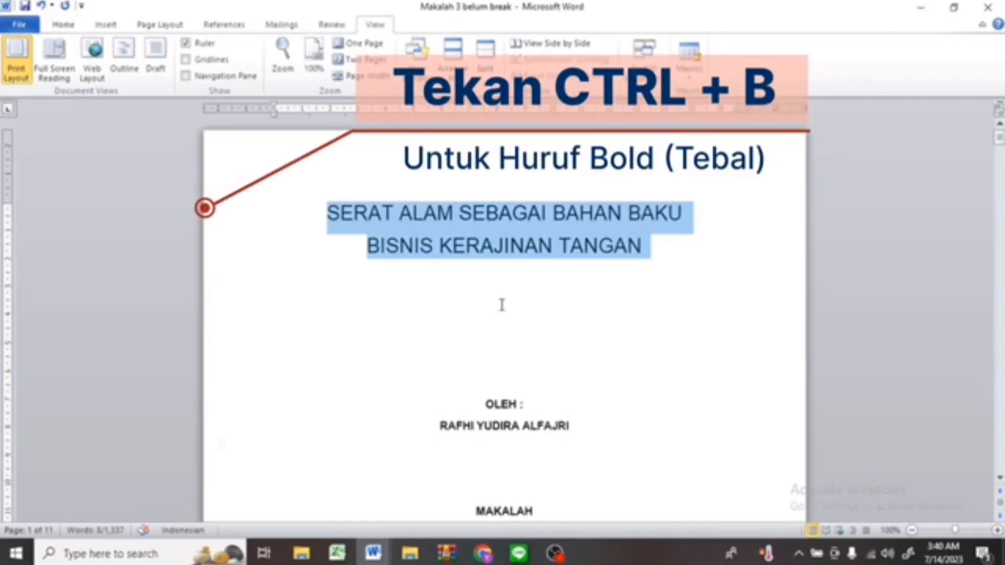
pyautogui.hotkey('ctrl', 'b')
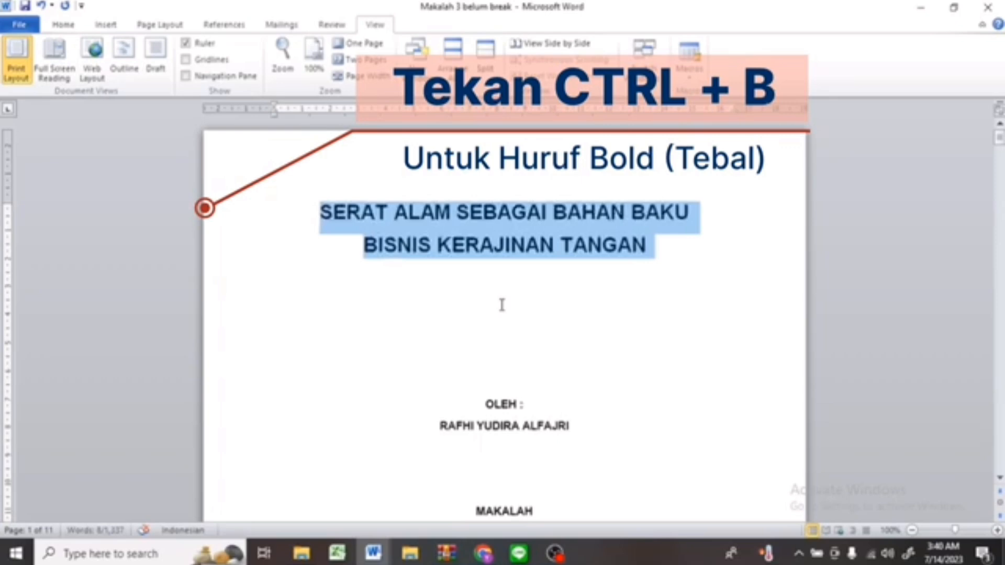
pyautogui.hotkey('ctrl', 'b')
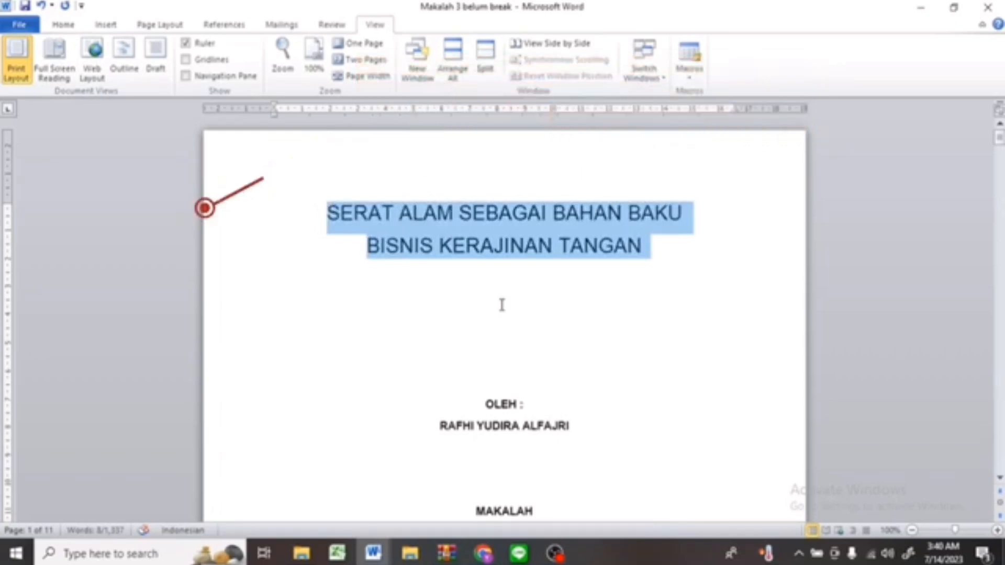
# Toggle italic and underline on and off on the selected title, then apply word-only underline.
pyautogui.hotkey('ctrl', 'i')
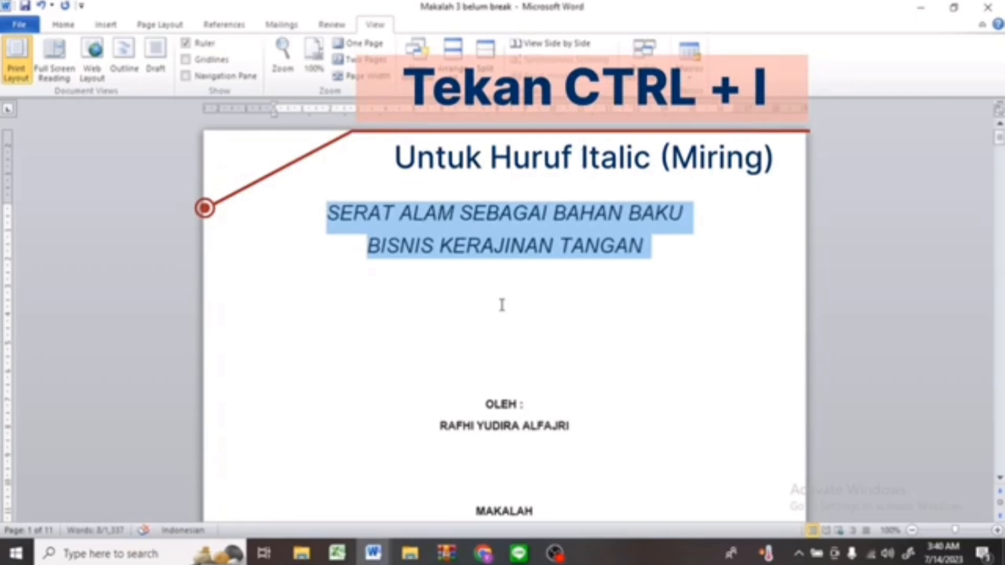
pyautogui.hotkey('ctrl', 'i')
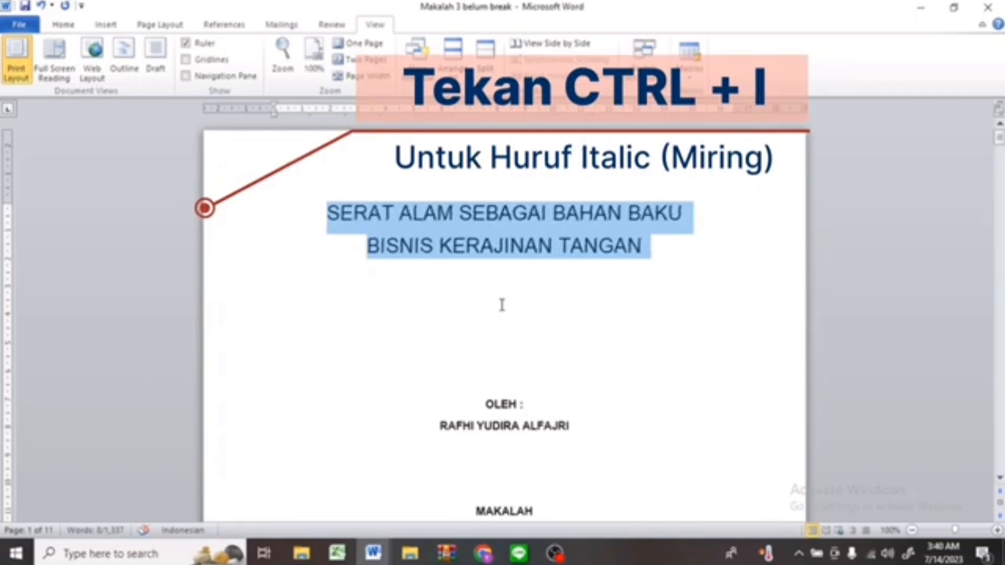
pyautogui.hotkey('ctrl', 'u')
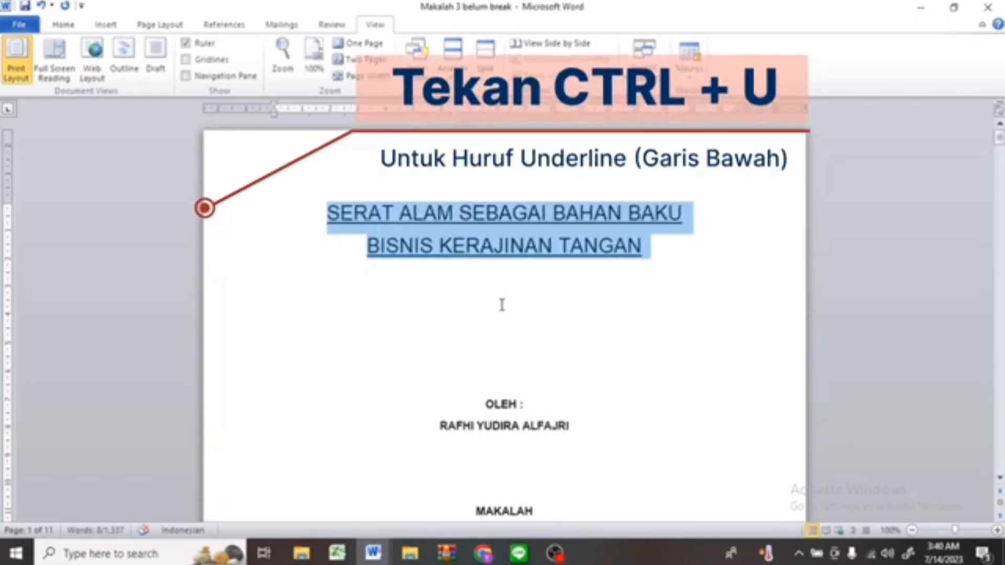
pyautogui.hotkey('ctrl', 'u')
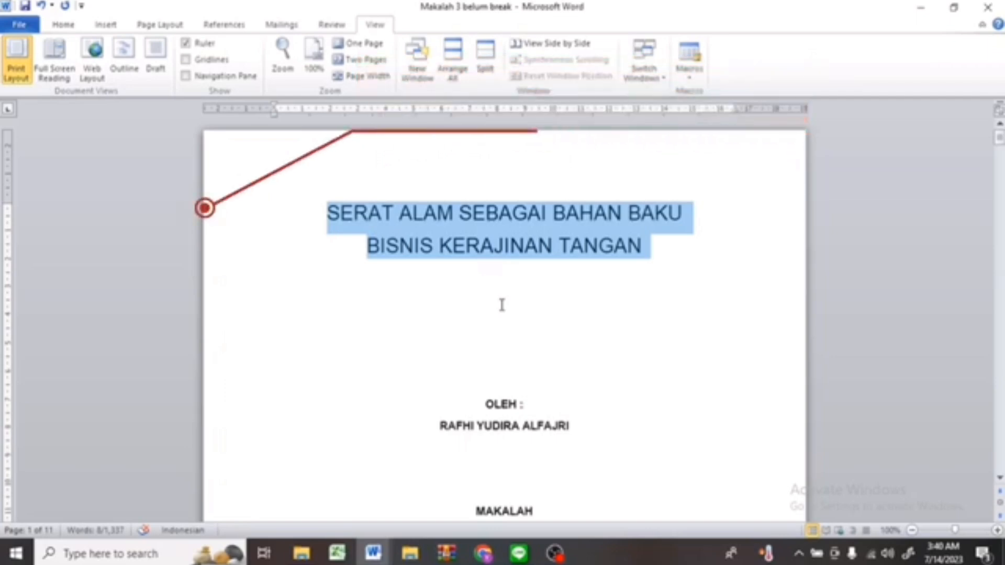
pyautogui.hotkey('ctrl', 'shift', 'w')
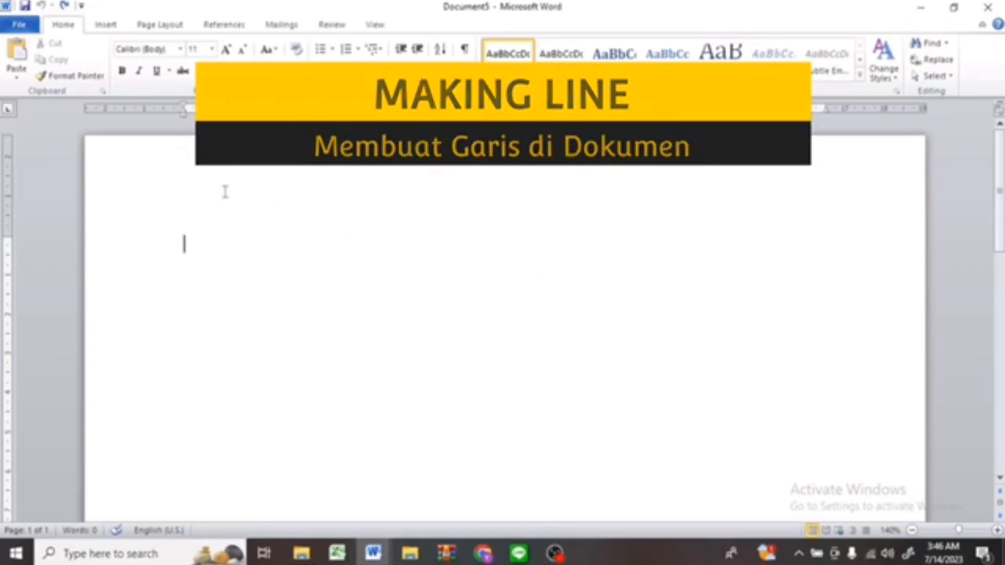
# Draw a horizontal line shape across the blank new document and undo it.
pyautogui.click(107, 27)
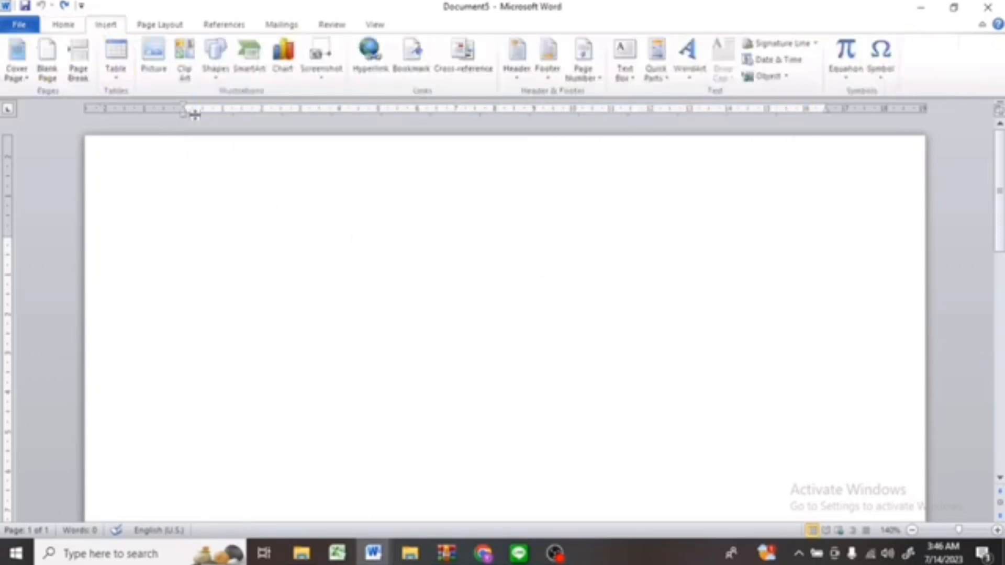
pyautogui.click(215, 77)
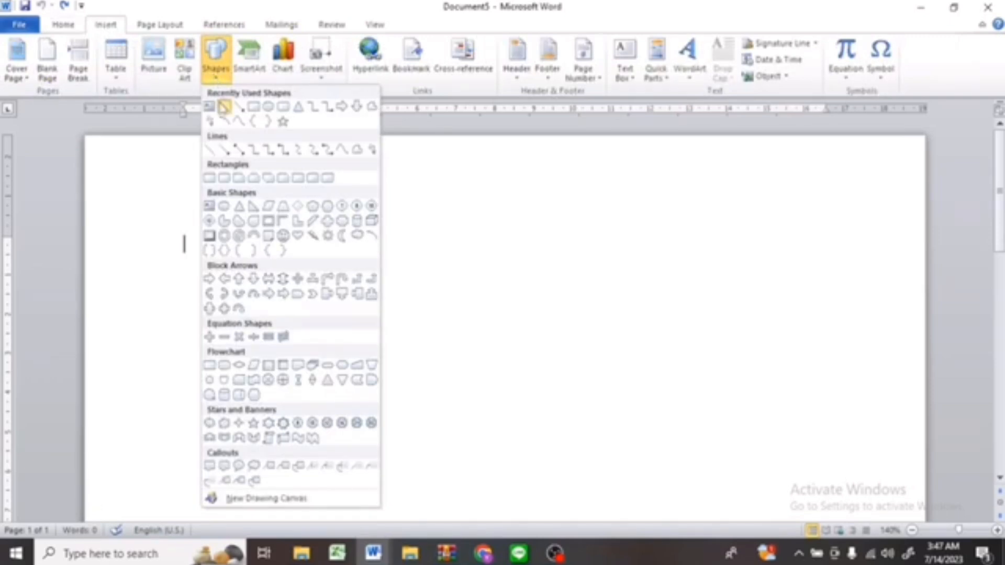
pyautogui.click(224, 107)
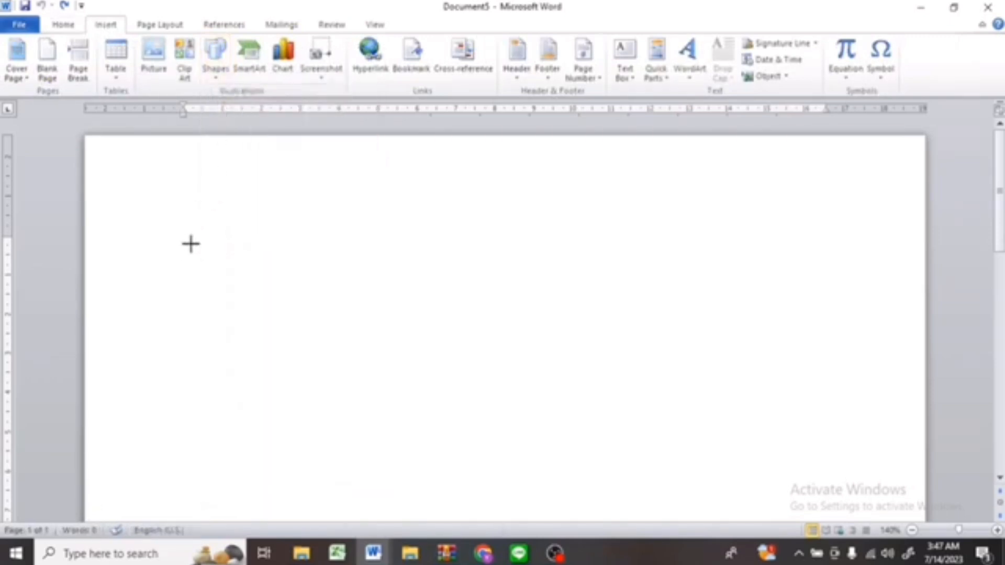
pyautogui.moveTo(191, 244); pyautogui.dragTo(619, 242)
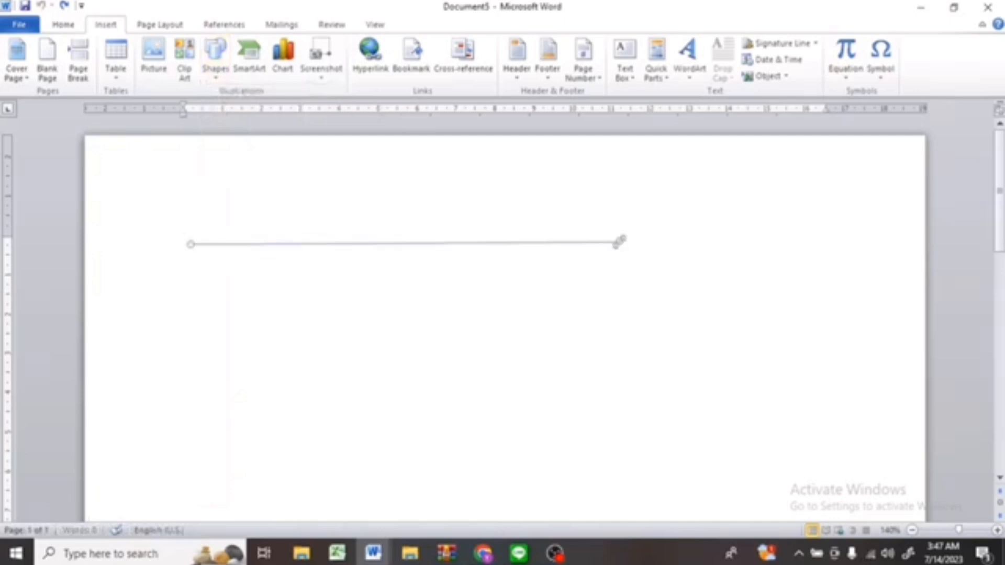
pyautogui.hotkey('ctrl', 'z')
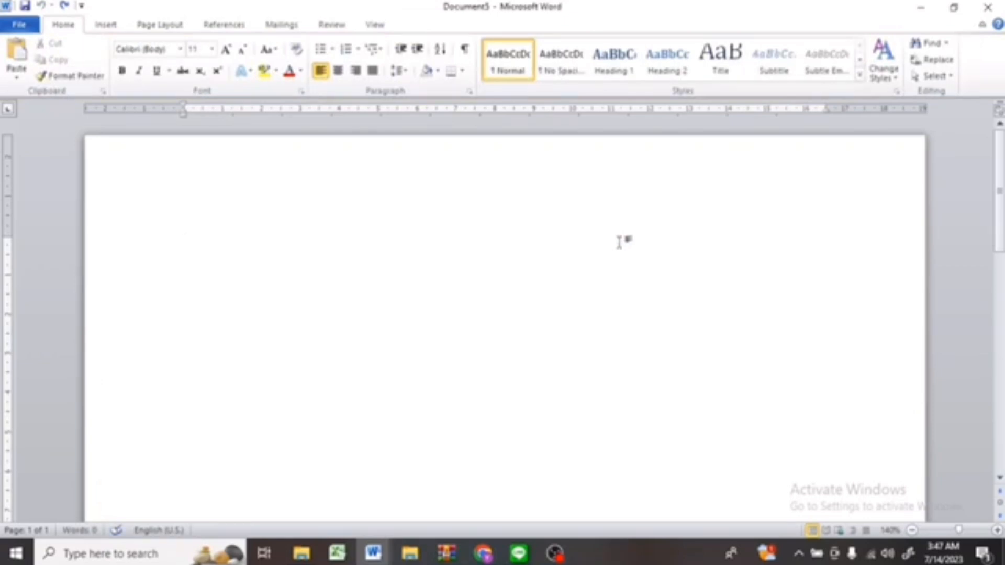
# Insert three horizontal rules with the ===, --- and ___ automatic line shortcuts.
pyautogui.write('===')
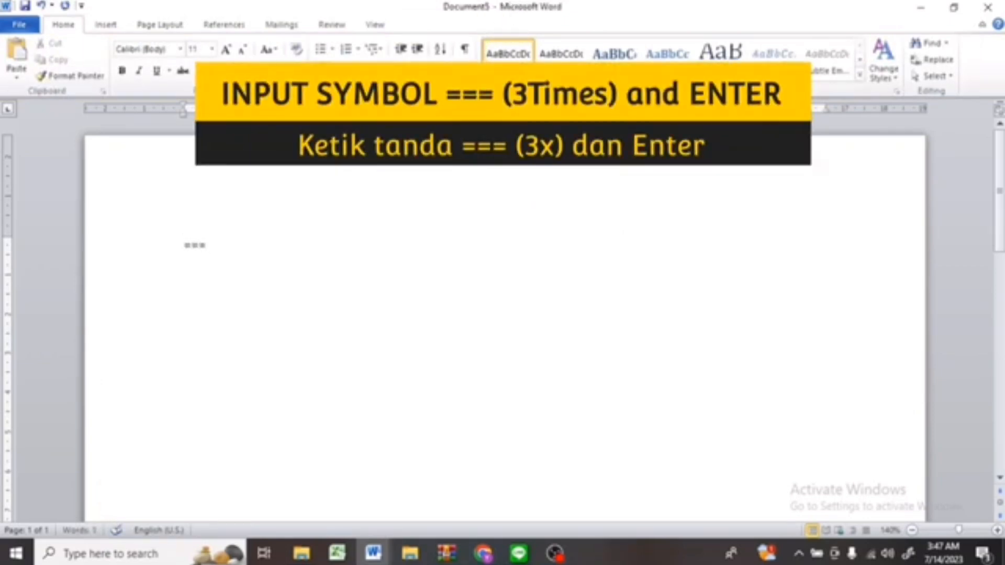
pyautogui.press('Return')
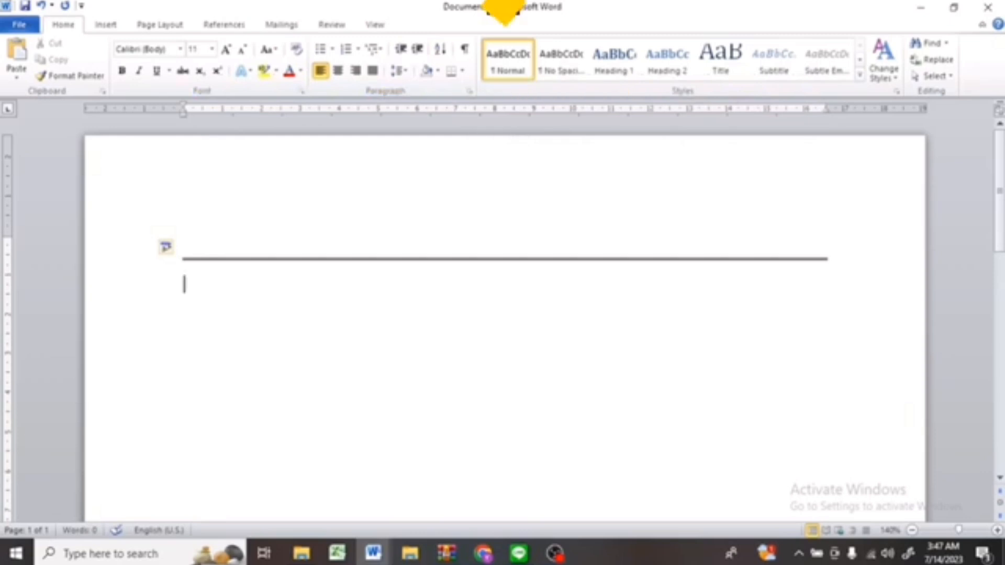
pyautogui.write('---')
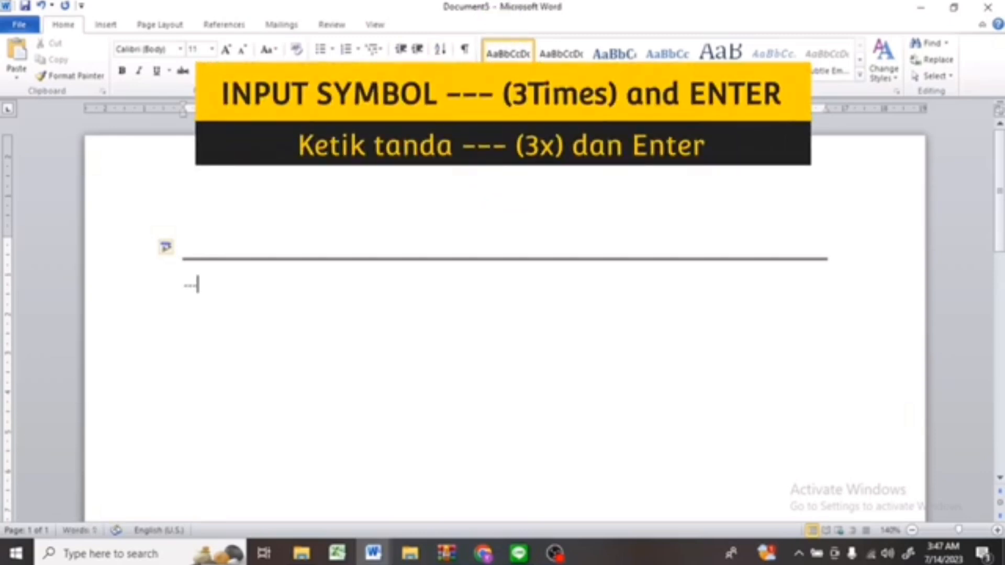
pyautogui.press('Return')
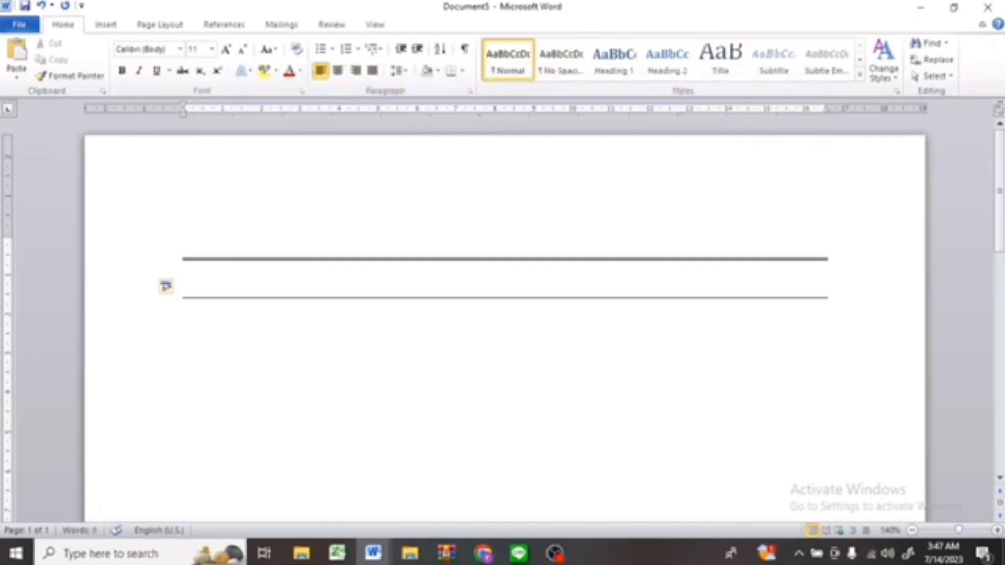
pyautogui.write('___')
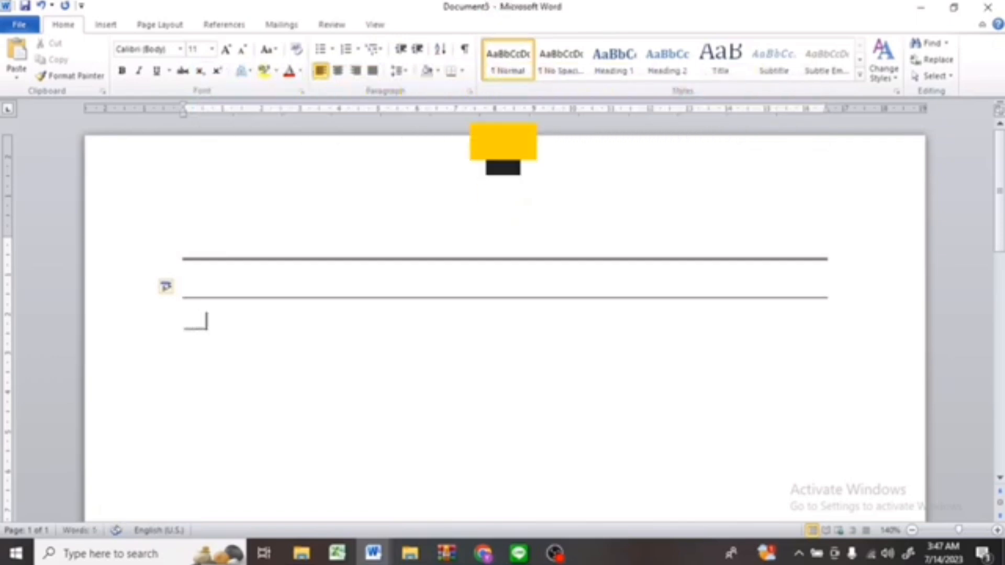
pyautogui.press('Return')
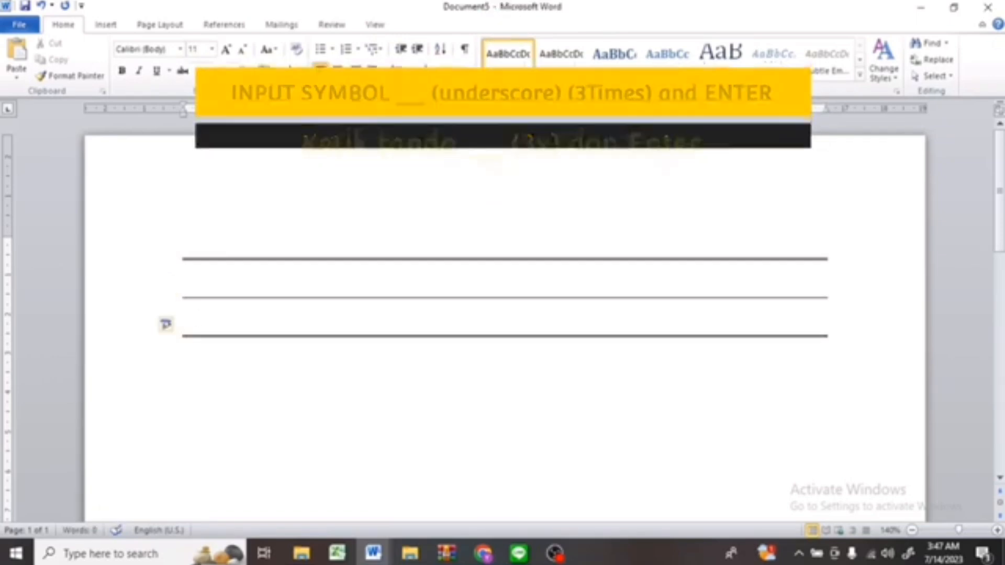
# Insert further horizontal rules with the ###, *** and ~~~ automatic line shortcuts.
pyautogui.write('###')
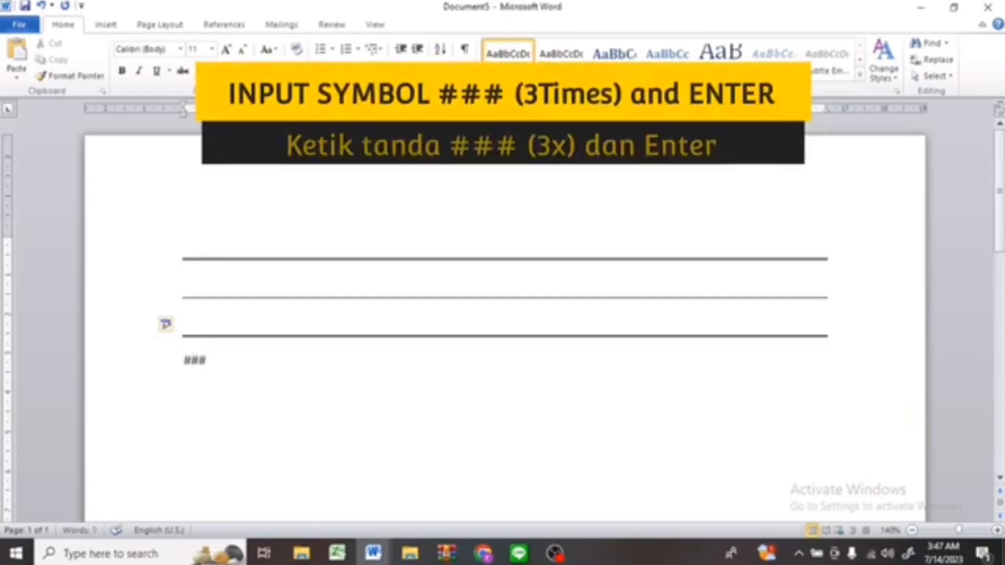
pyautogui.press('Return')
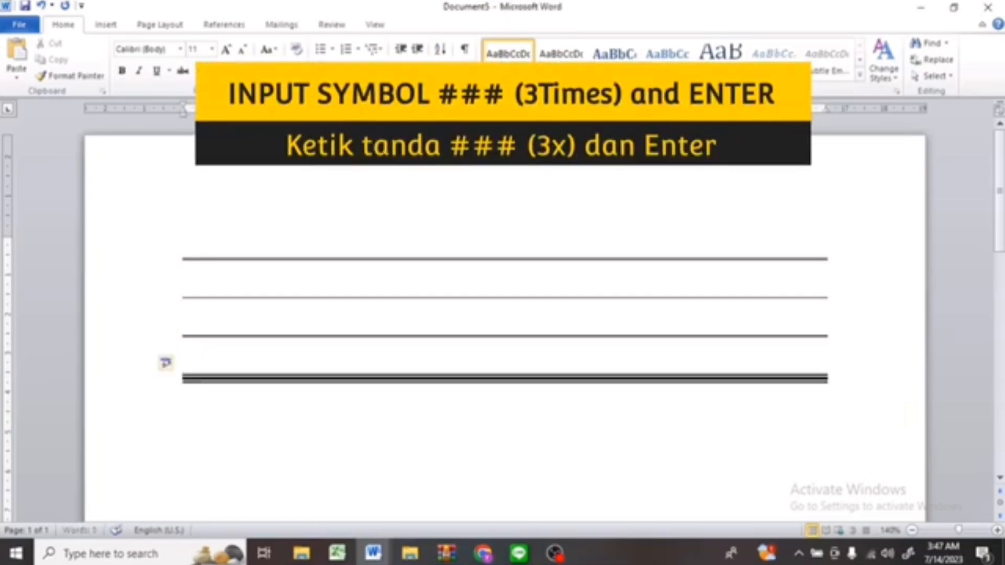
pyautogui.write('***')
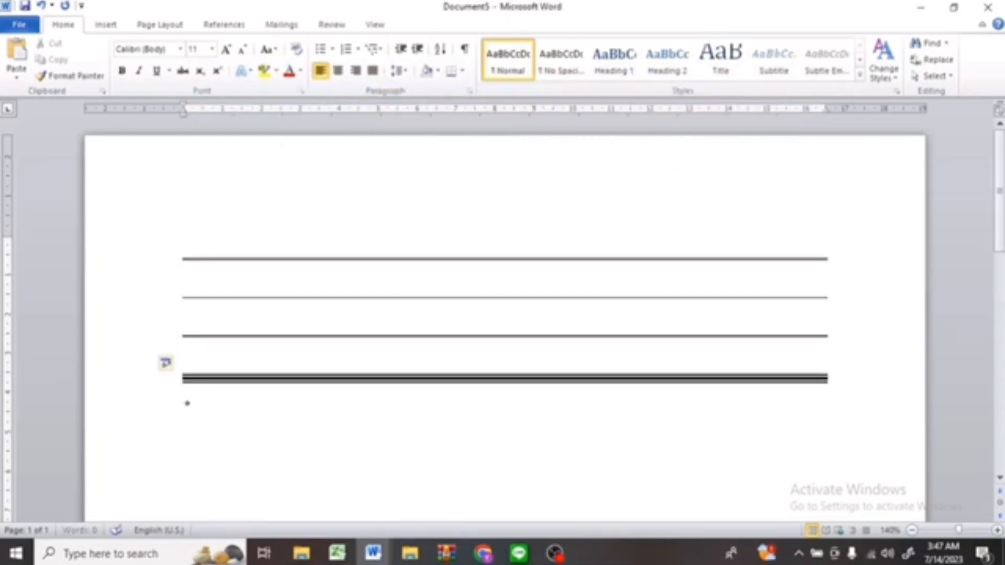
pyautogui.press('Return')
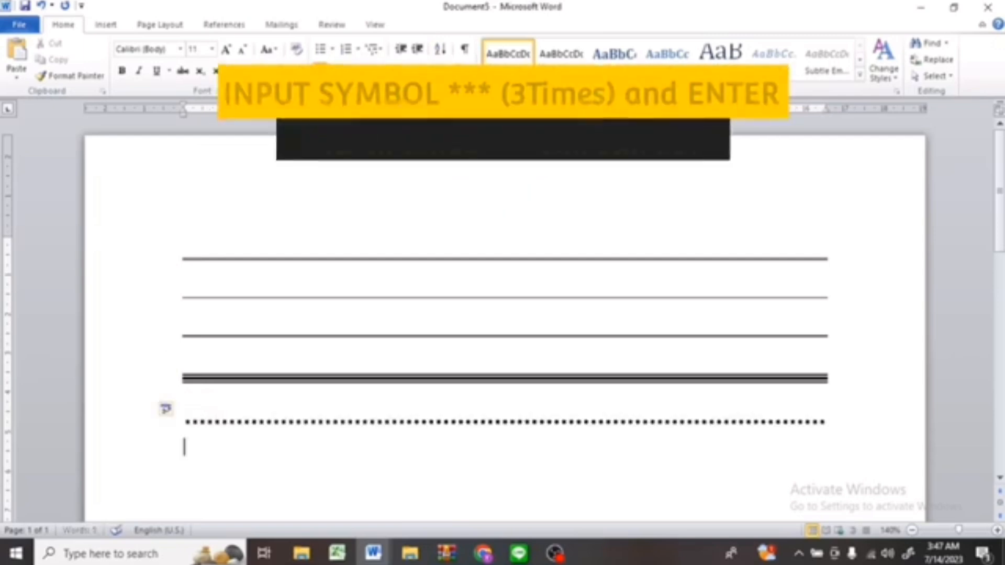
pyautogui.write('~~~')
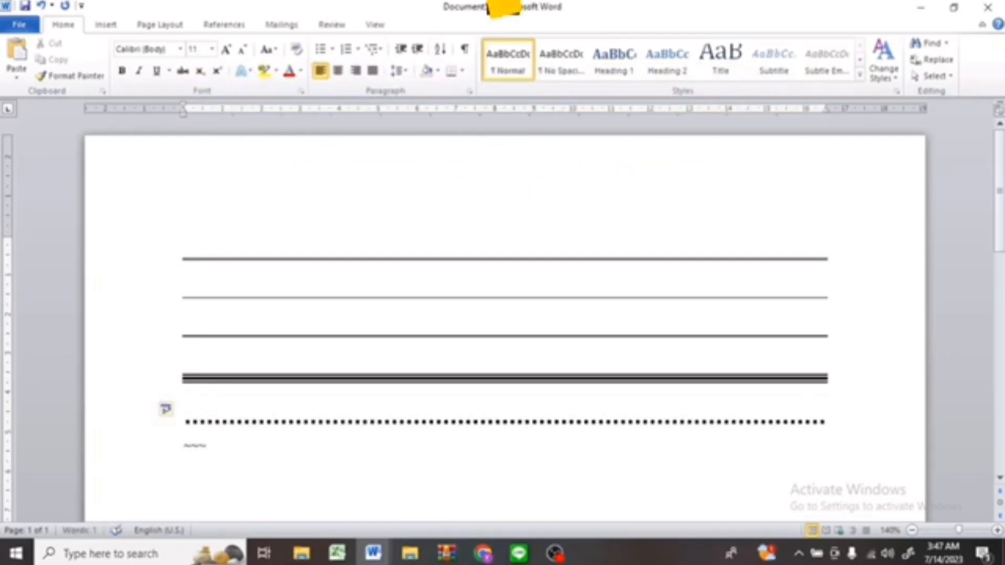
pyautogui.press('Return')
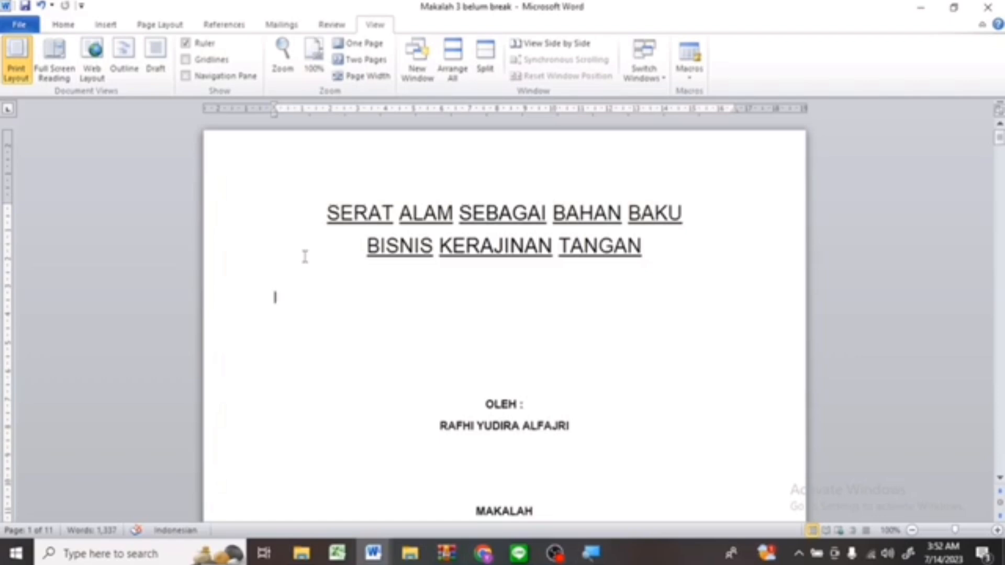
# Select the whole report and open its Word Count statistics.
pyautogui.hotkey('ctrl', 'a')
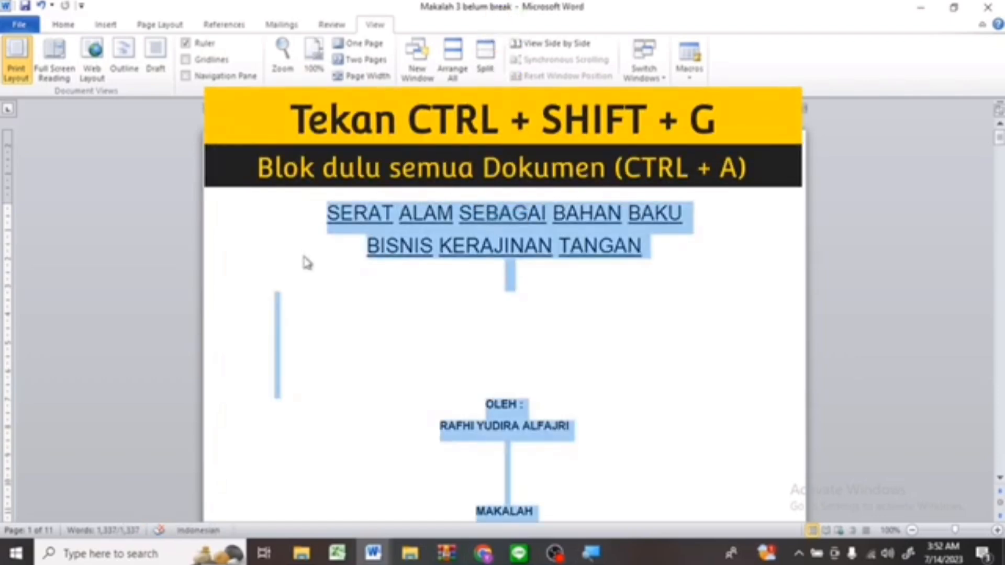
pyautogui.hotkey('ctrl', 'shift', 'g')
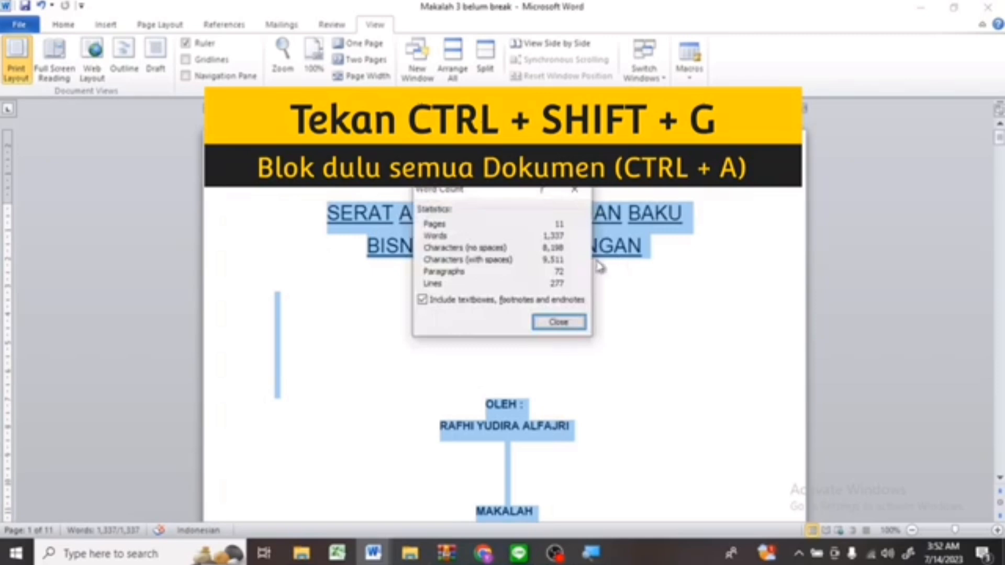